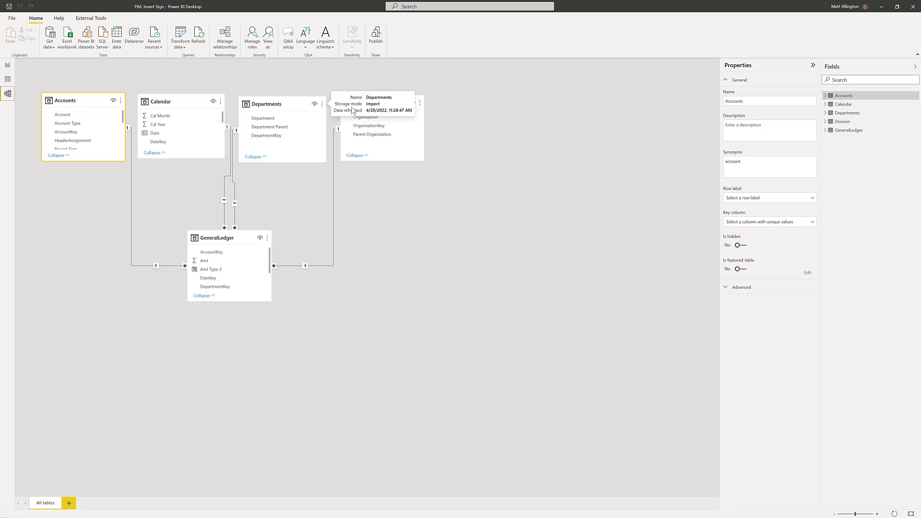
pyautogui.click(10, 81)
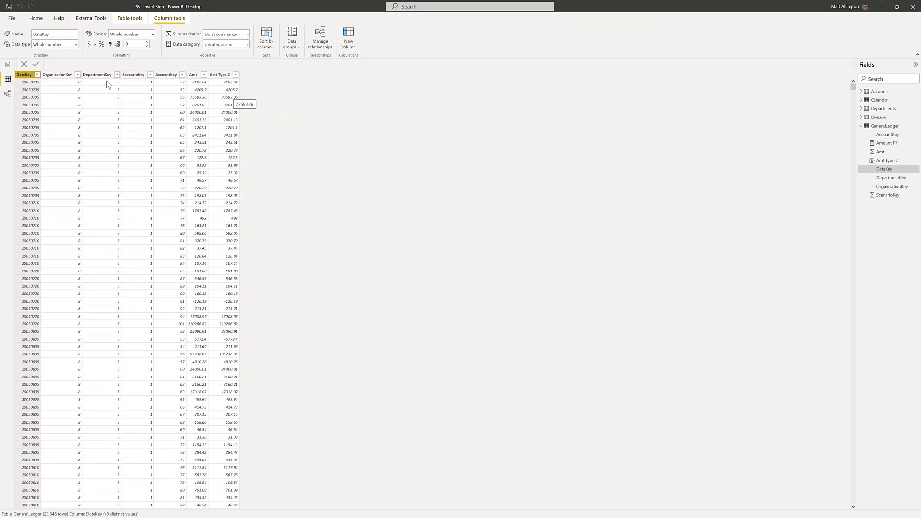
pyautogui.click(7, 64)
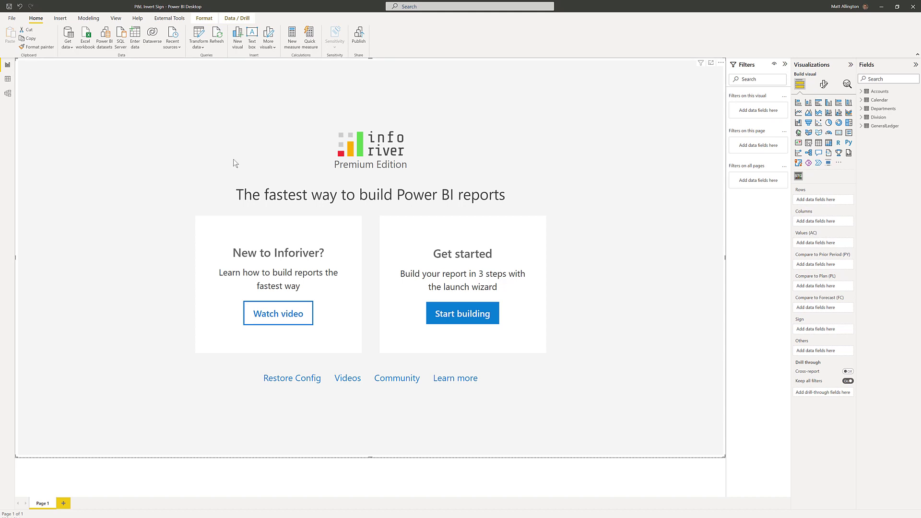
# Add Accounts' P&L COA hierarchy as matrix rows and GeneralLedger's Amt as values.
pyautogui.click(862, 93)
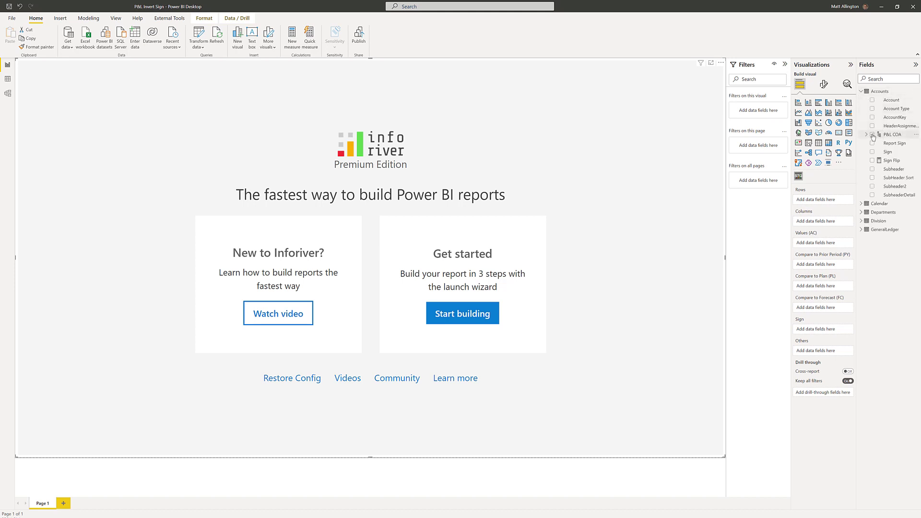
pyautogui.click(872, 135)
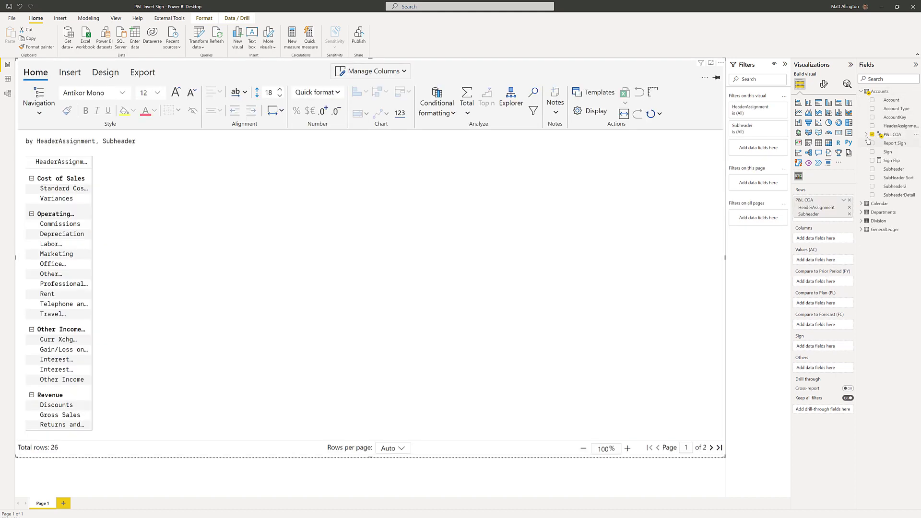
pyautogui.click(861, 91)
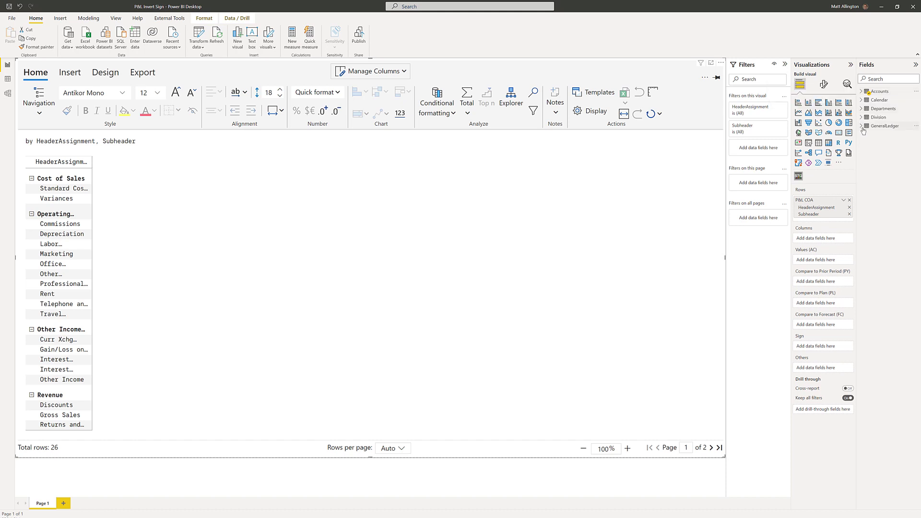
pyautogui.click(862, 126)
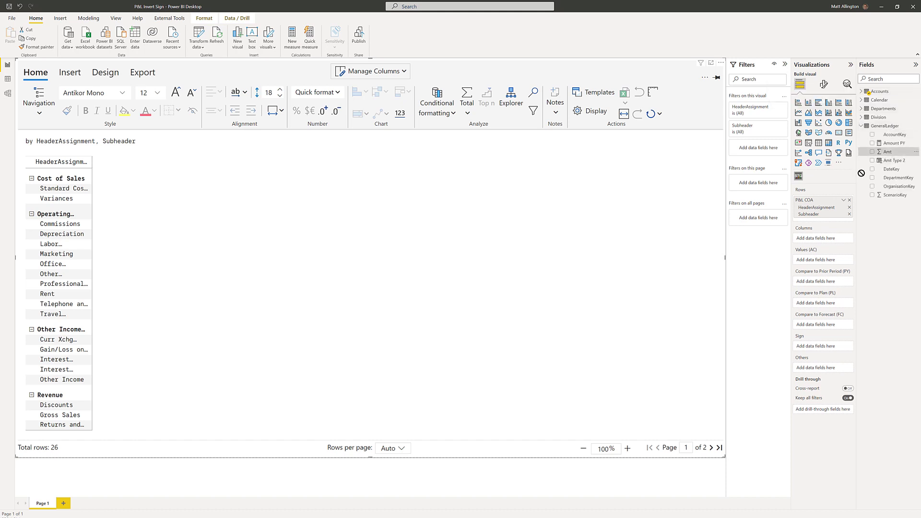
pyautogui.moveTo(852, 189); pyautogui.dragTo(828, 260)
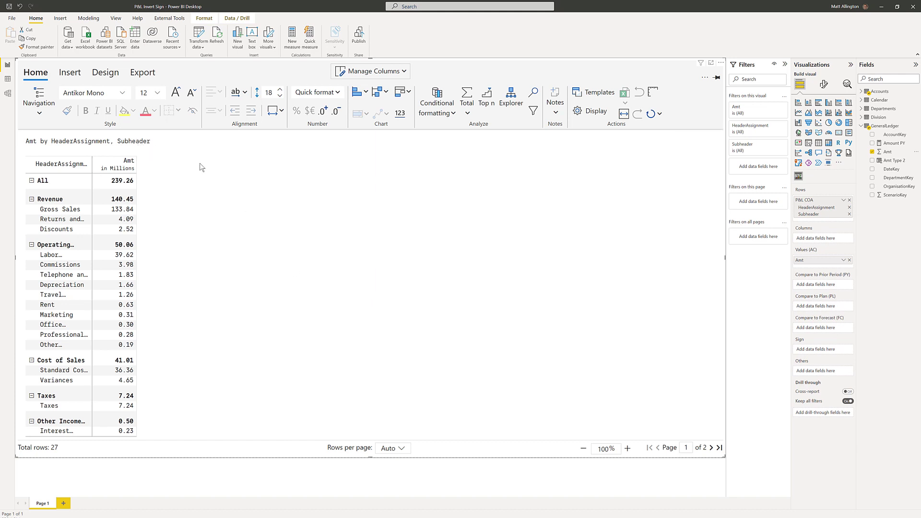
# Title the matrix 'Profit and Loss' and 'Adventure Works Bicycle Company' in the header.
pyautogui.click(715, 138)
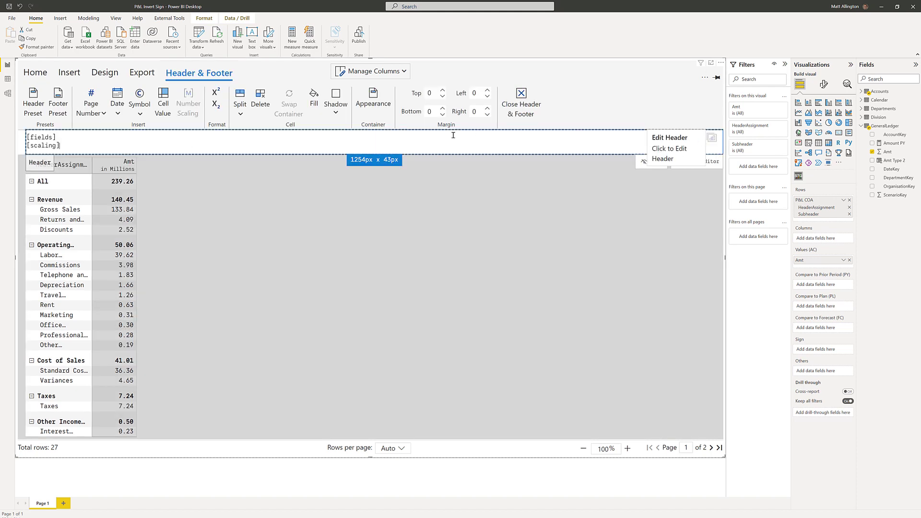
pyautogui.hotkey('ctrl', 'a')
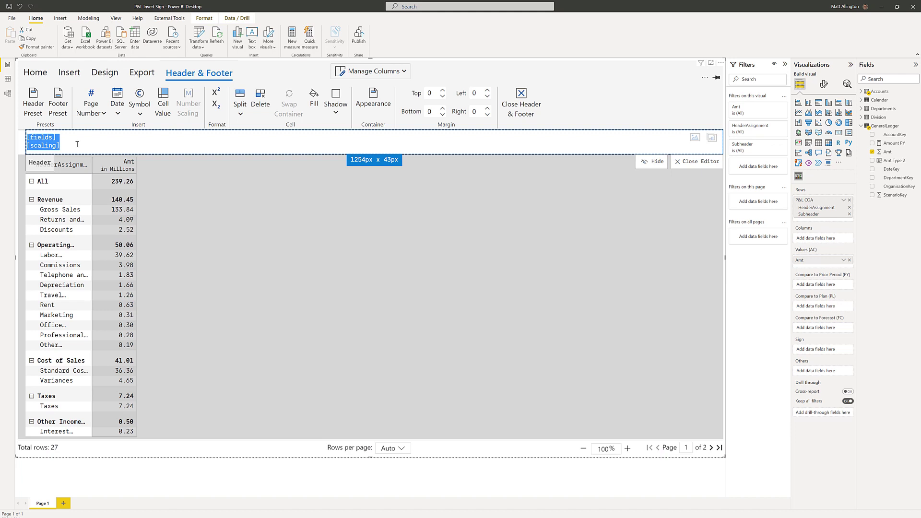
pyautogui.write('Profit and Loss Adventure Works Bicycle Company')
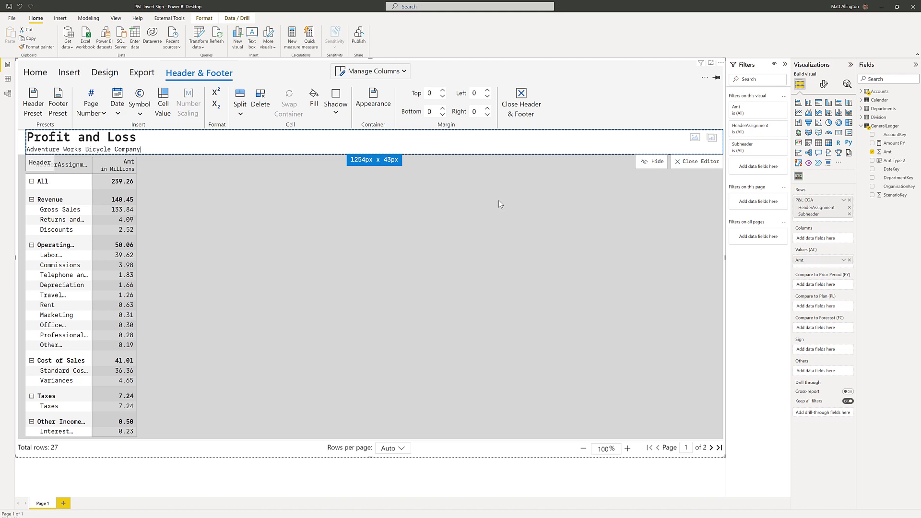
pyautogui.click(695, 162)
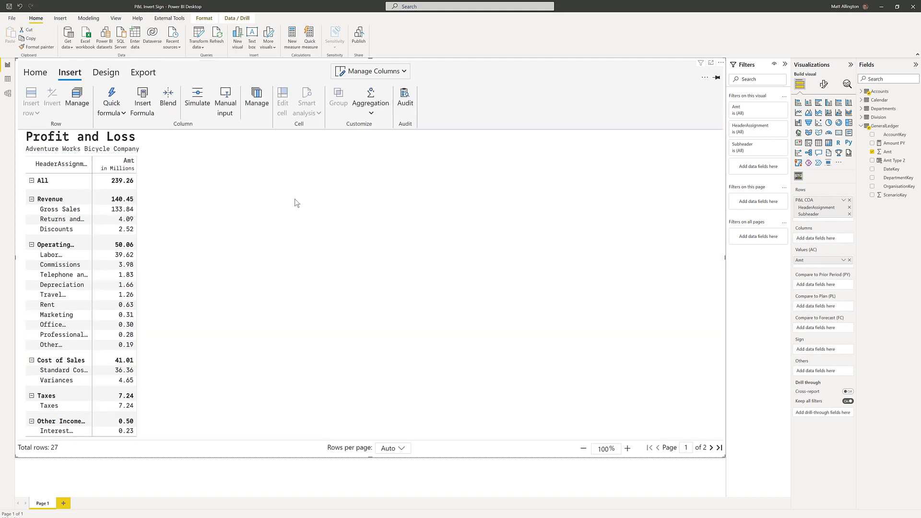
# Widen the row label column to fit names and turn off the All row grand total.
pyautogui.doubleClick(92, 166)
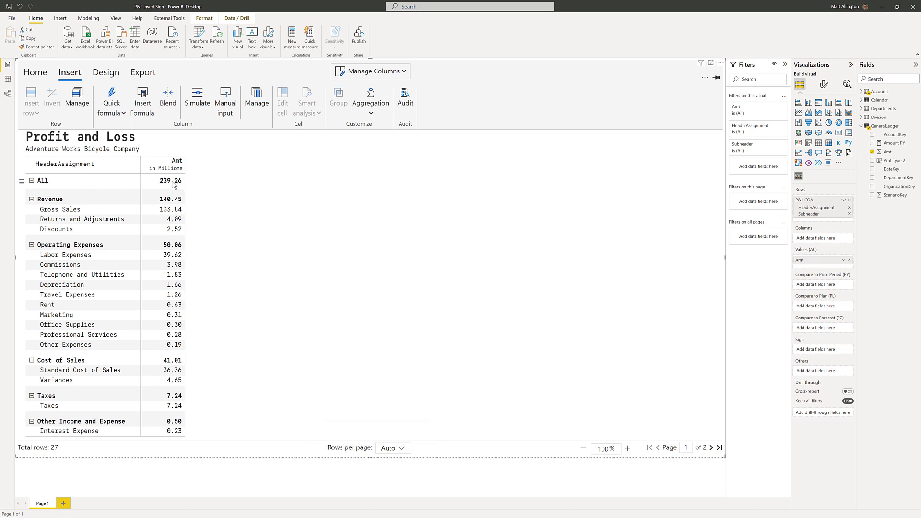
pyautogui.click(40, 76)
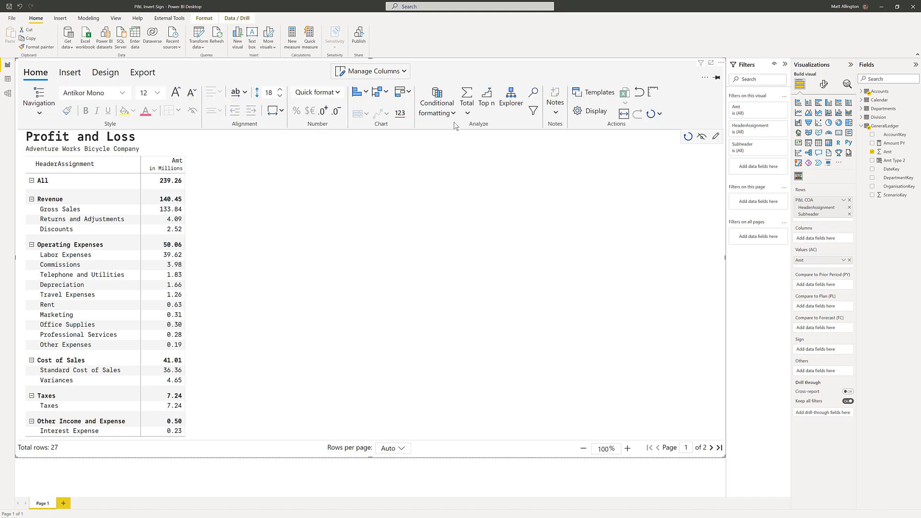
pyautogui.click(467, 114)
pyautogui.click(486, 132)
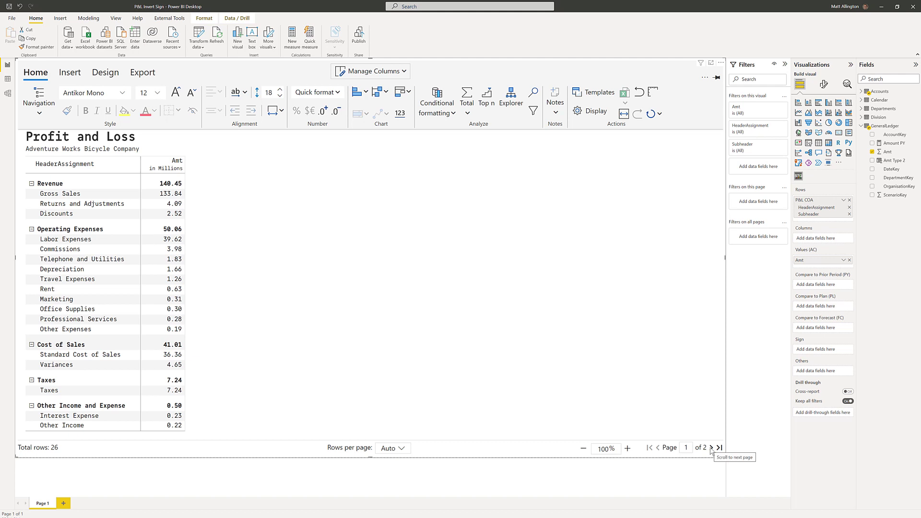
# Preview both pages, then set the matrix layout to Single Page.
pyautogui.click(710, 448)
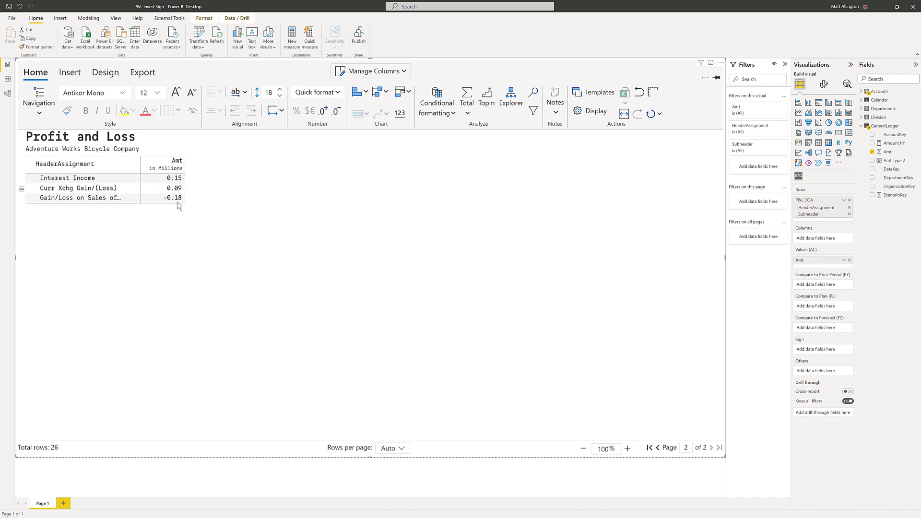
pyautogui.click(657, 448)
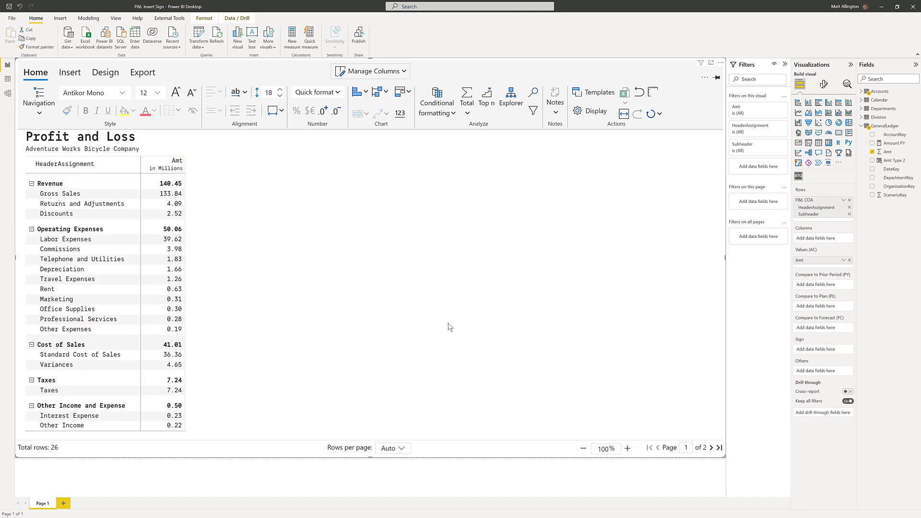
pyautogui.click(111, 77)
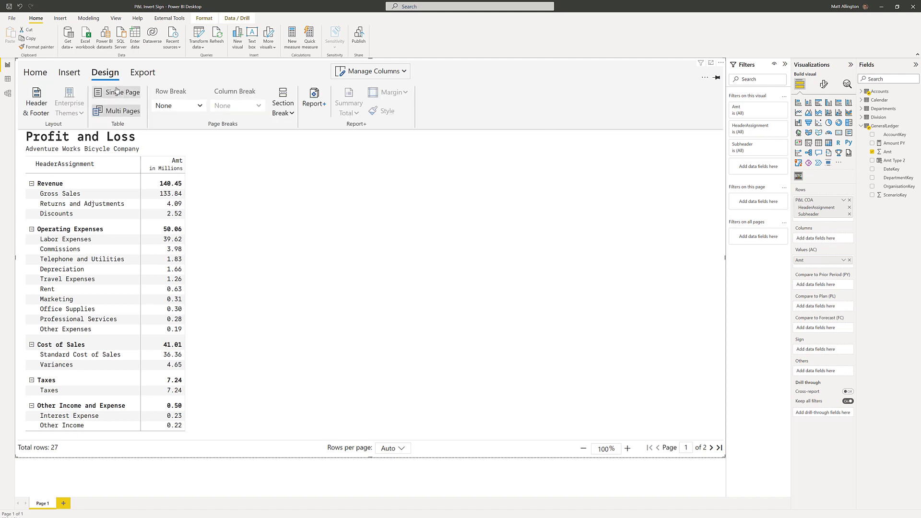
pyautogui.click(134, 98)
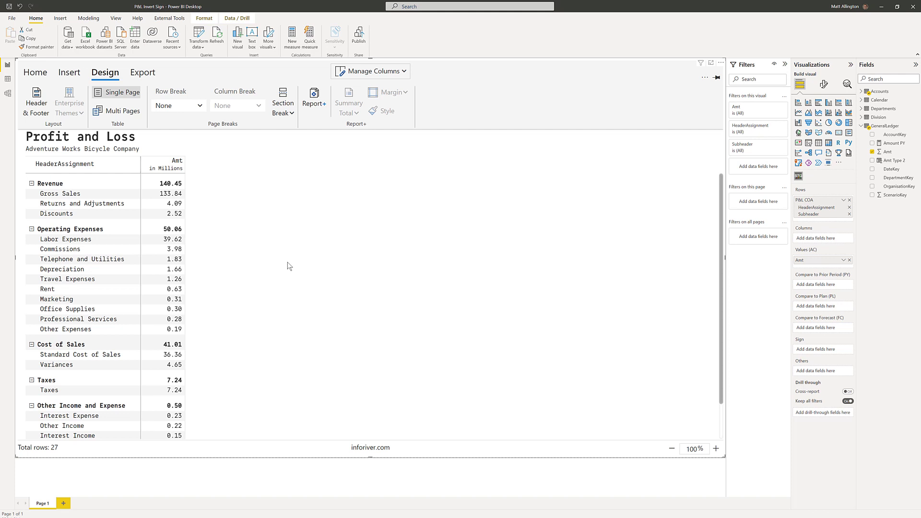
pyautogui.moveTo(168, 184)
pyautogui.click(84, 218)
# Turn on Enable row subtotal split in the Home tab's Total settings.
pyautogui.click(41, 77)
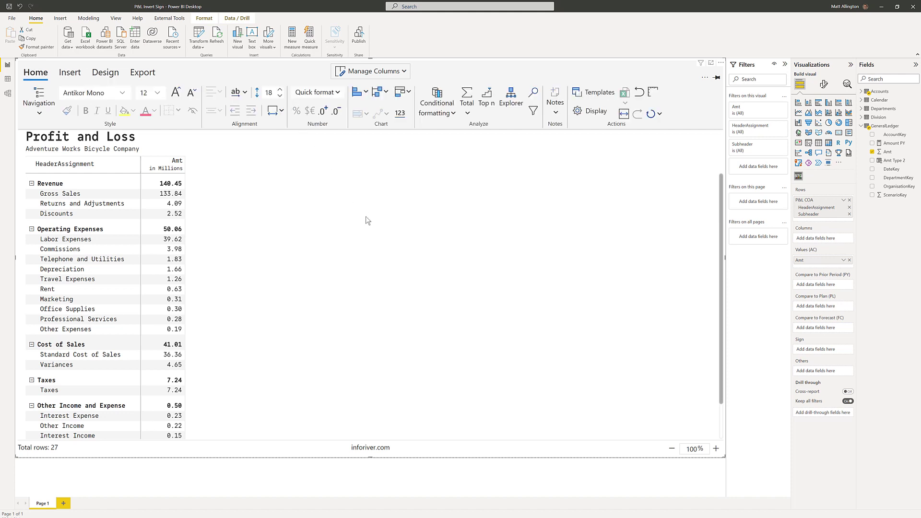
pyautogui.click(467, 114)
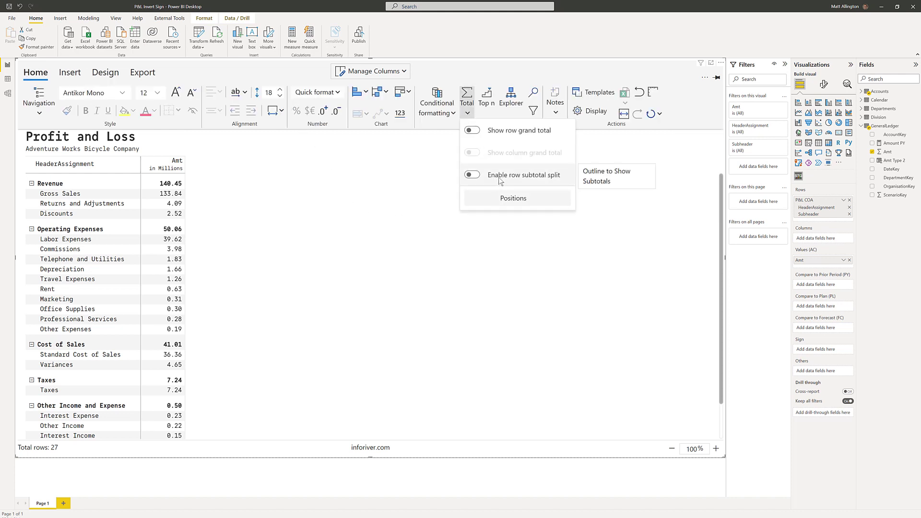
pyautogui.click(472, 176)
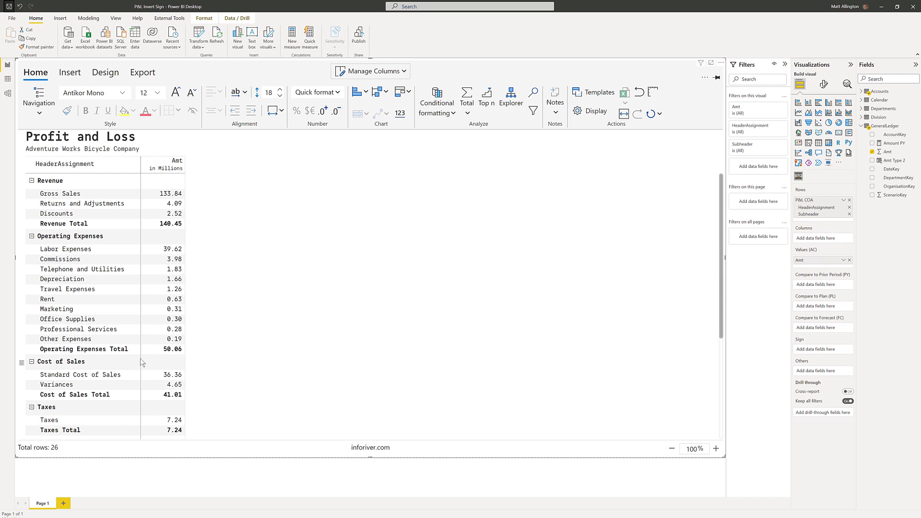
# Create a Gross Profit calculated row, [Revenue]-[Operating Expenses], excluded from totals.
pyautogui.click(22, 365)
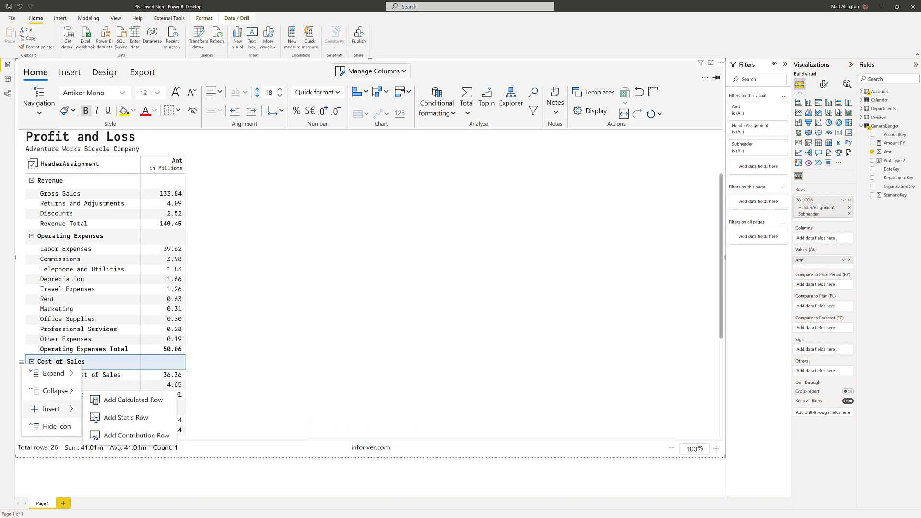
pyautogui.click(130, 401)
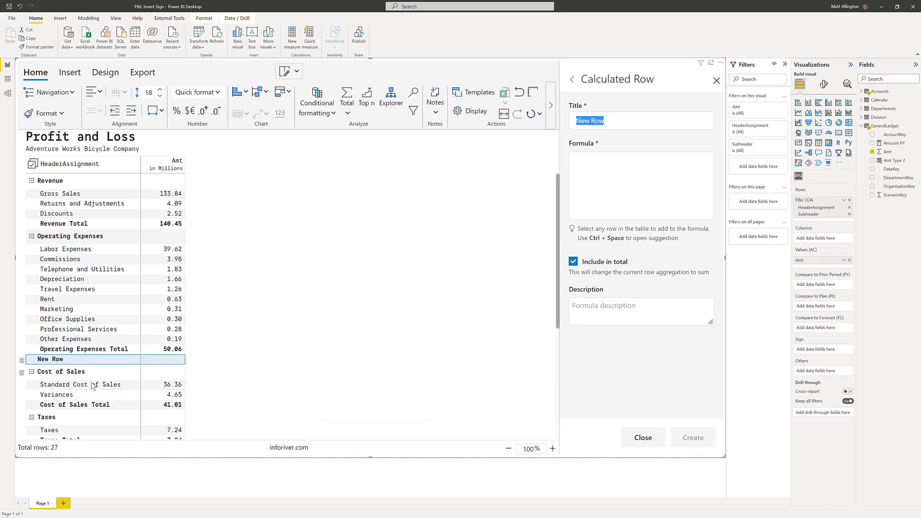
pyautogui.moveTo(625, 120); pyautogui.dragTo(536, 126)
pyautogui.write('Gross Profit')
pyautogui.click(606, 173)
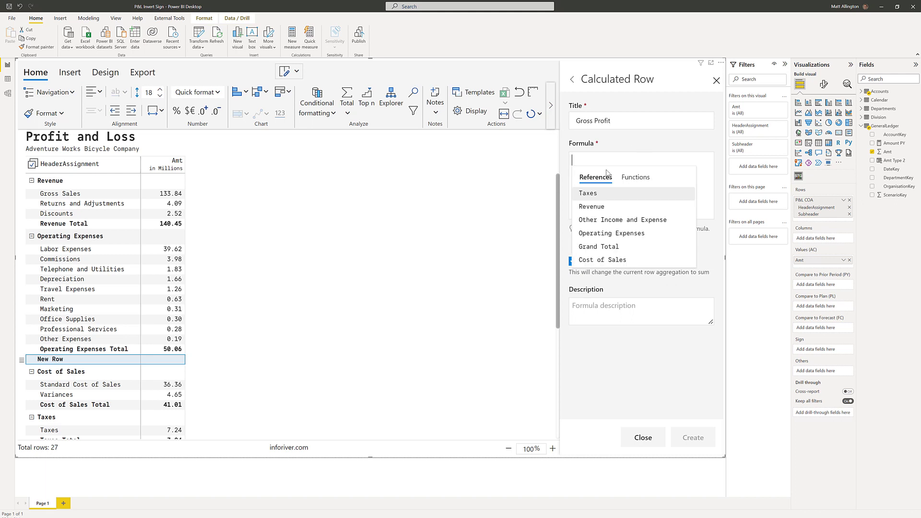
pyautogui.click(607, 208)
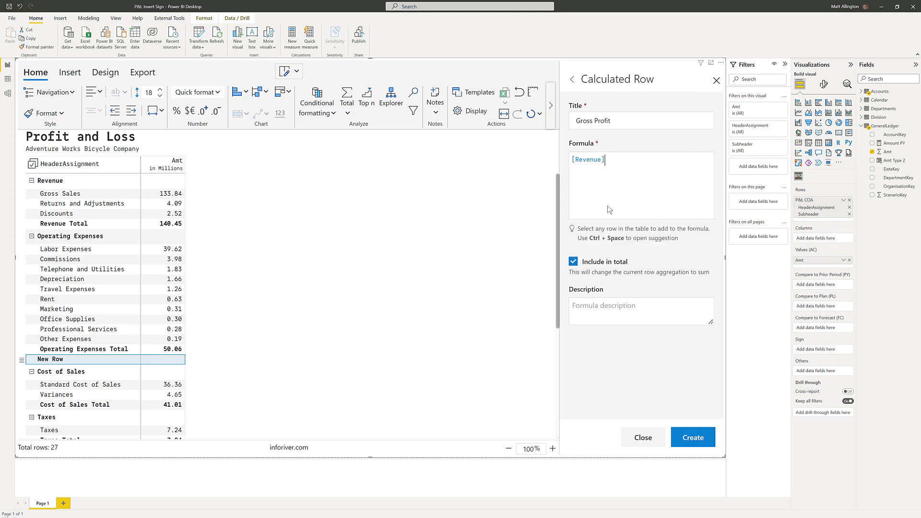
pyautogui.write('-')
pyautogui.write('[op')
pyautogui.press('Return')
pyautogui.click(574, 262)
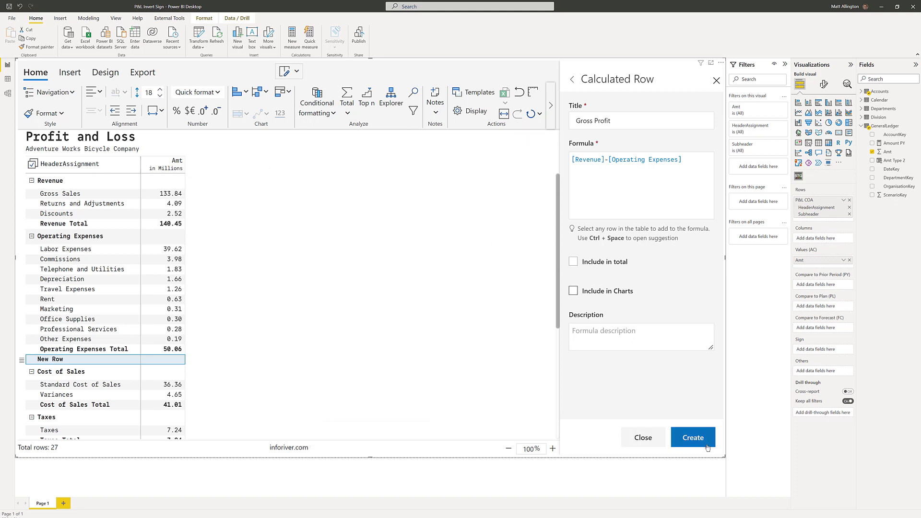
pyautogui.click(693, 437)
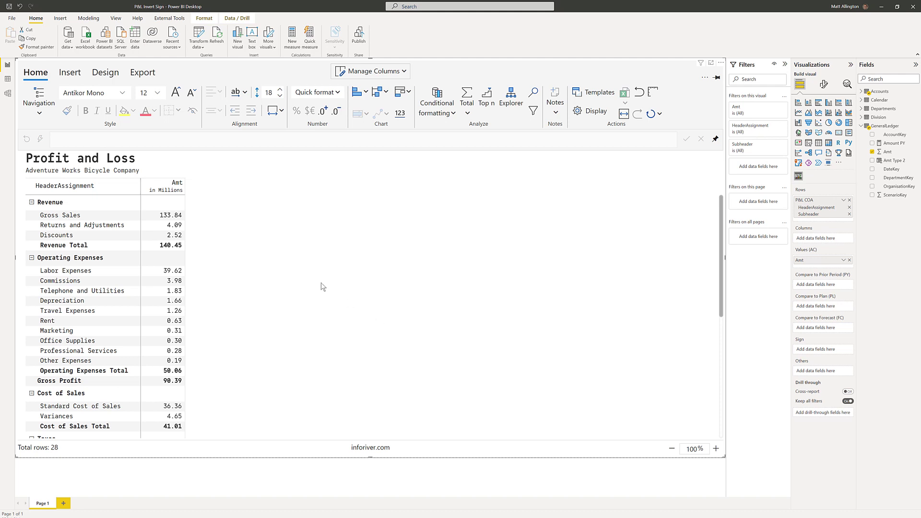
# Invert the signs of the Returns and Adjustments and Discounts rows.
pyautogui.click(118, 246)
pyautogui.click(119, 228)
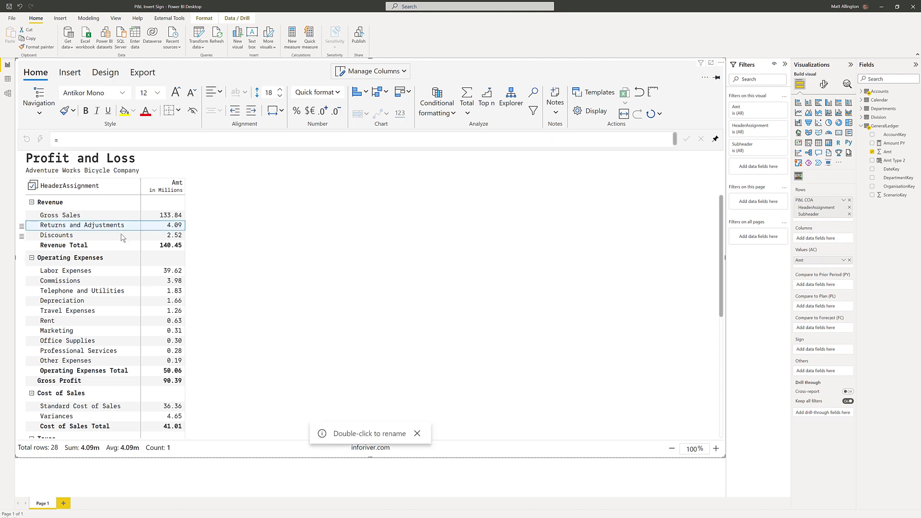
pyautogui.keyDown('shift'); pyautogui.click(119, 238); pyautogui.keyUp('shift')
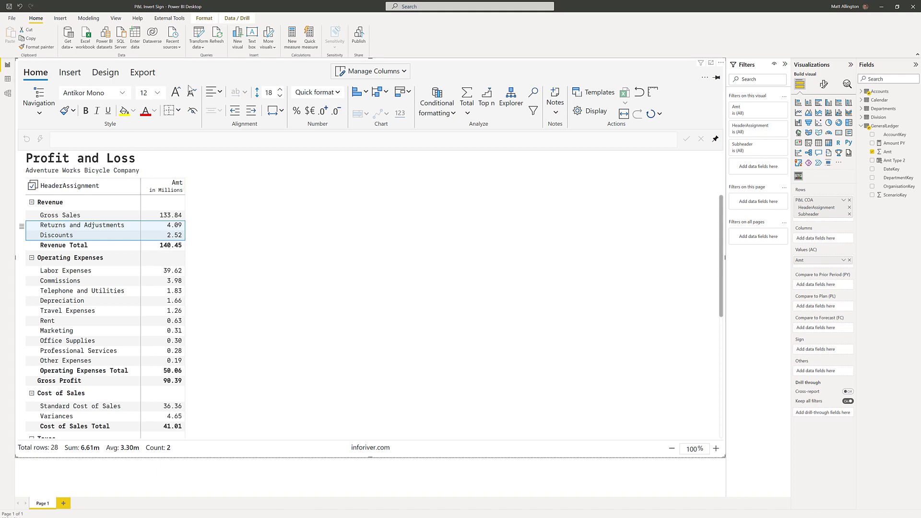
pyautogui.click(70, 73)
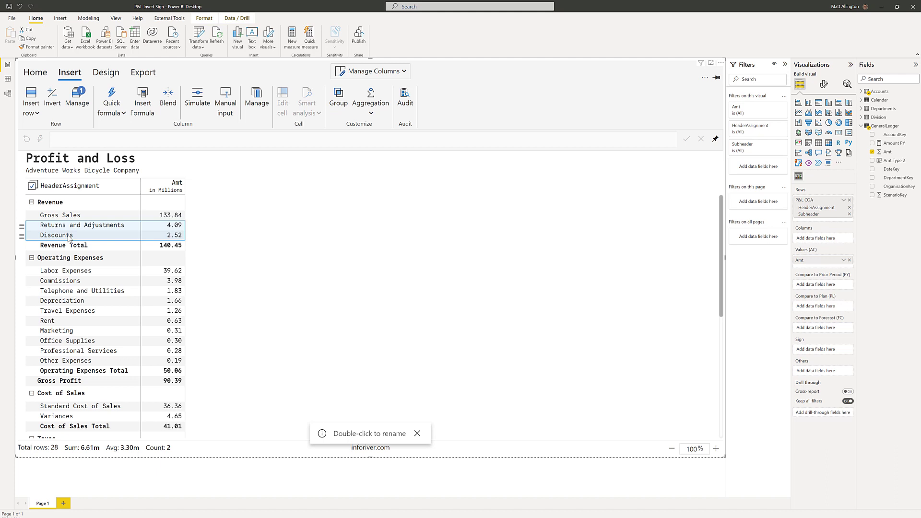
pyautogui.click(54, 102)
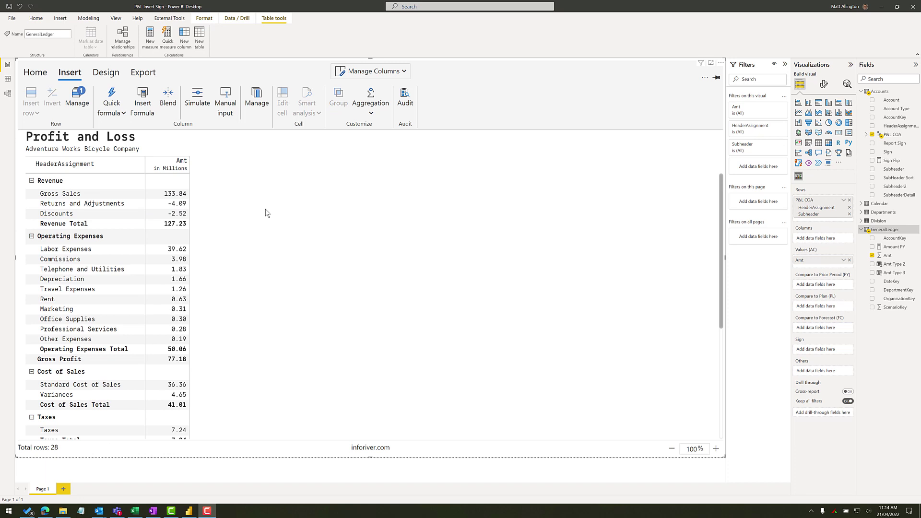
# Reselect the now-negative Returns and Adjustments and Discounts rows.
pyautogui.click(134, 206)
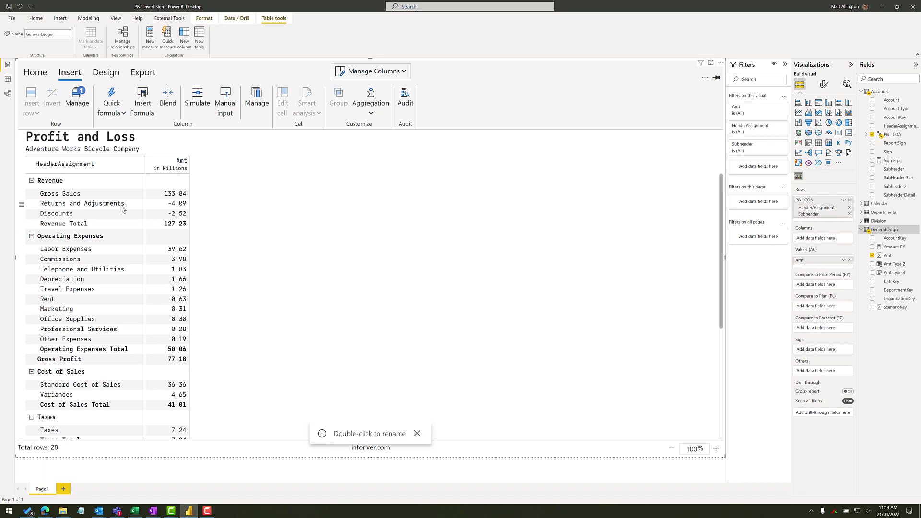
pyautogui.click(125, 216)
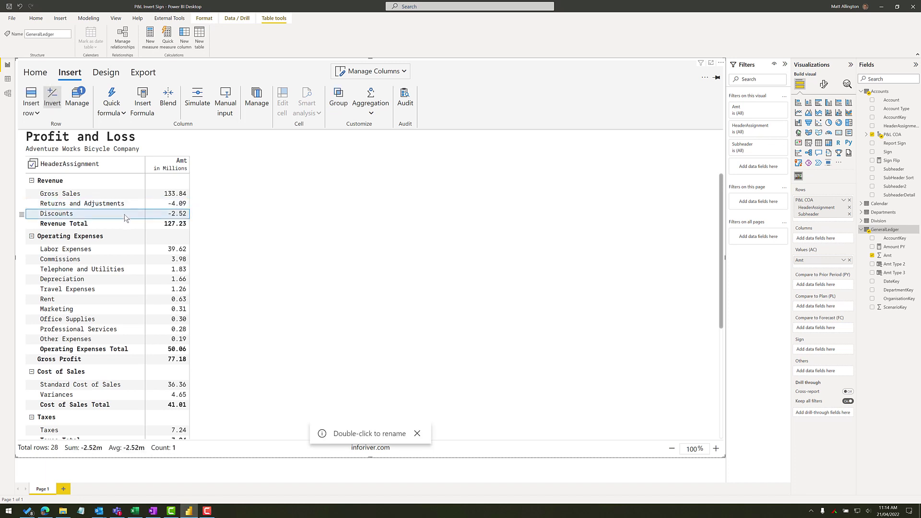
pyautogui.click(75, 206)
pyautogui.click(76, 213)
pyautogui.click(110, 216)
# Add Amt Type 3 as a second value column and check its Labor Expenses value.
pyautogui.click(277, 250)
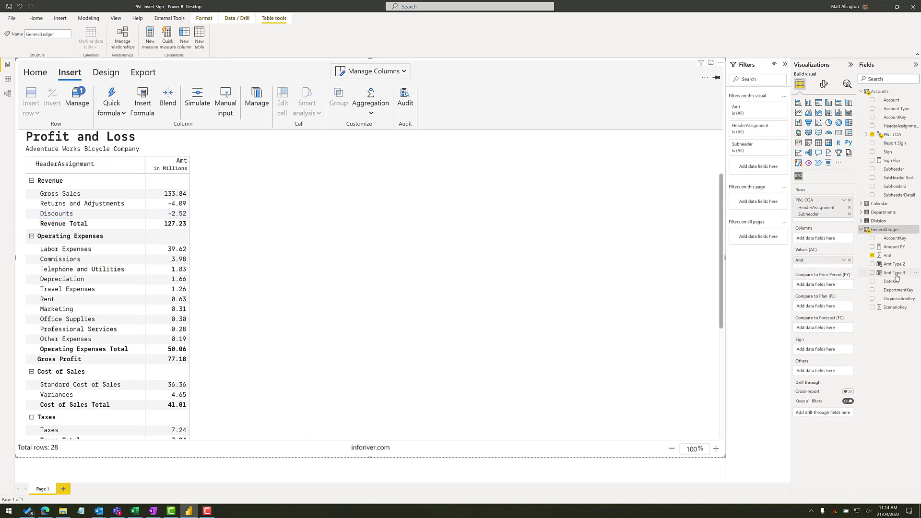
pyautogui.moveTo(897, 278); pyautogui.dragTo(824, 267)
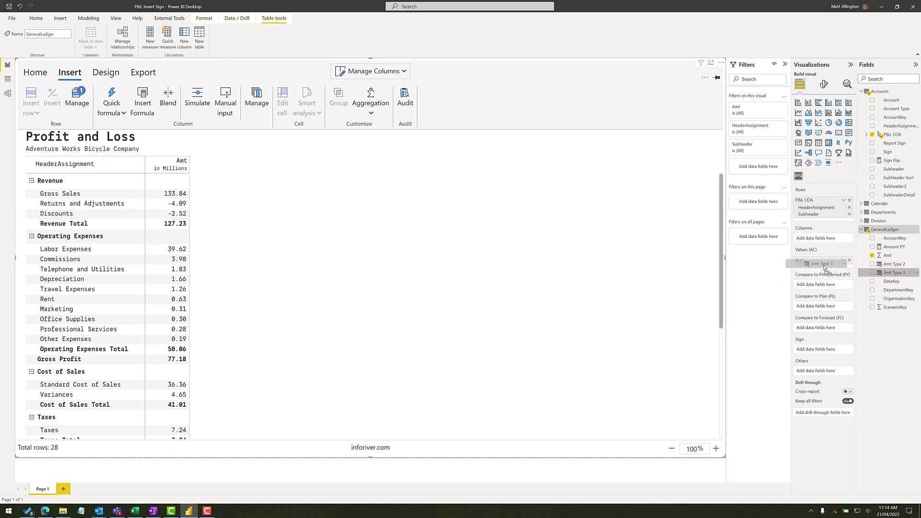
pyautogui.moveTo(846, 269); pyautogui.dragTo(821, 264)
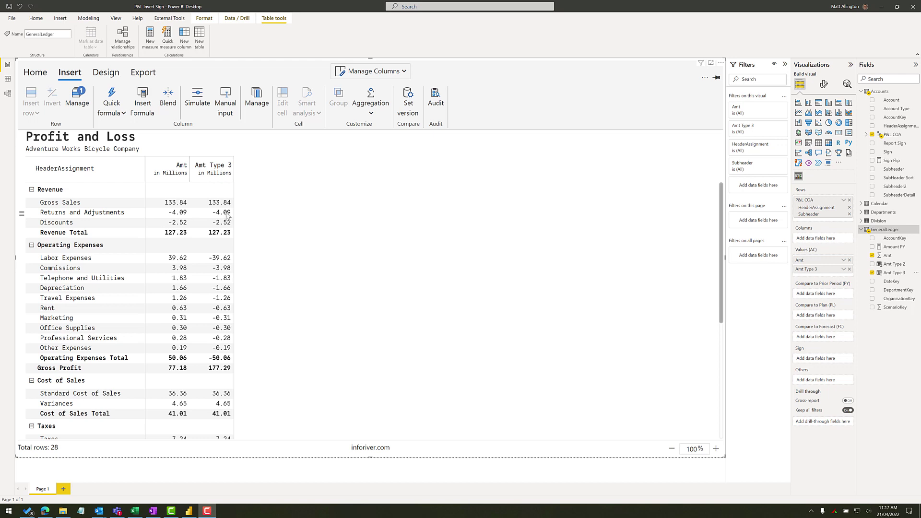
pyautogui.click(137, 224)
pyautogui.click(216, 259)
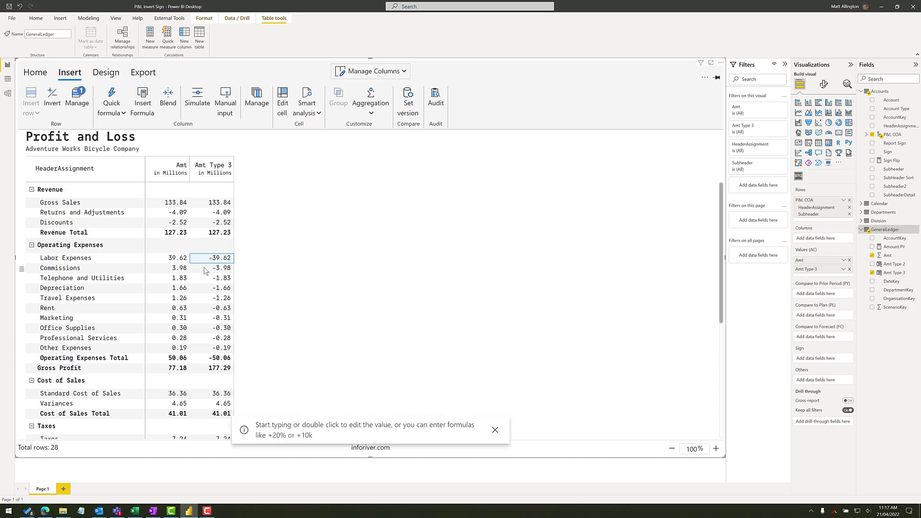
pyautogui.click(103, 246)
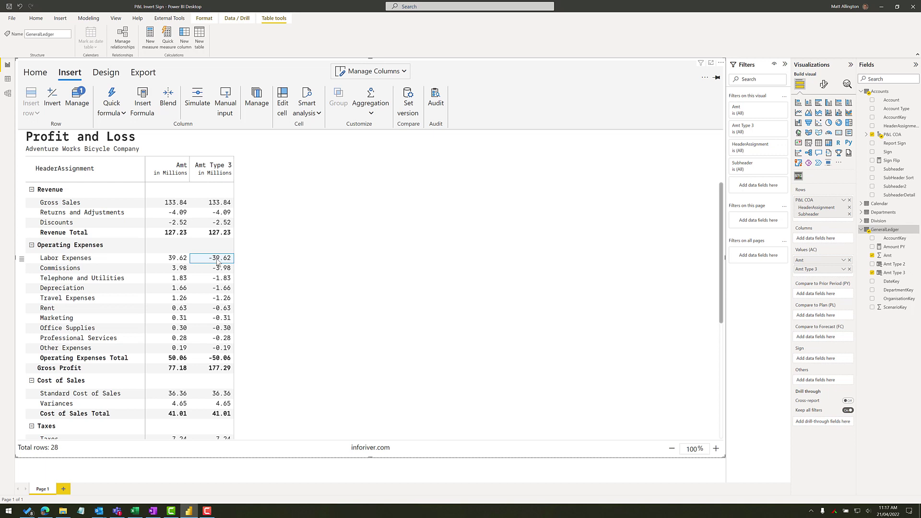
# Invert the Operating Expenses section, giving Gross Profit 177.29 in Amt and 77.18 in Amt Type 3.
pyautogui.click(100, 250)
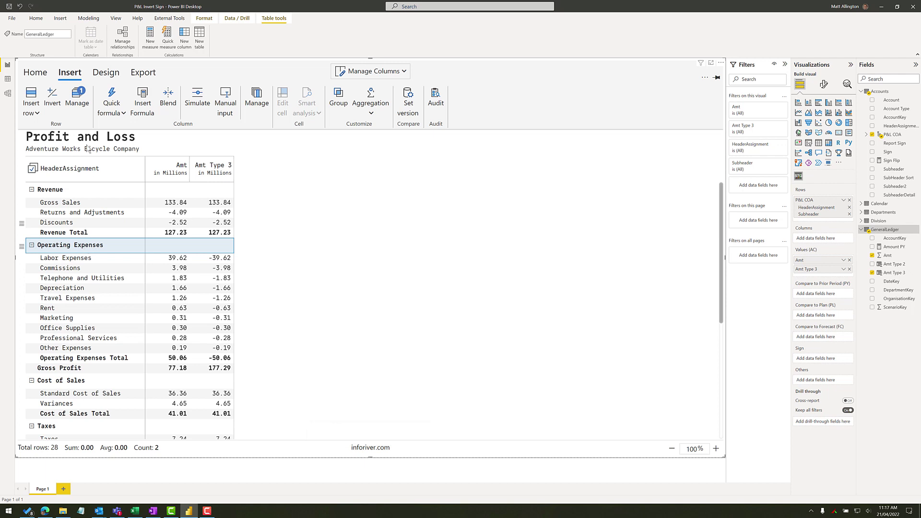
pyautogui.click(54, 101)
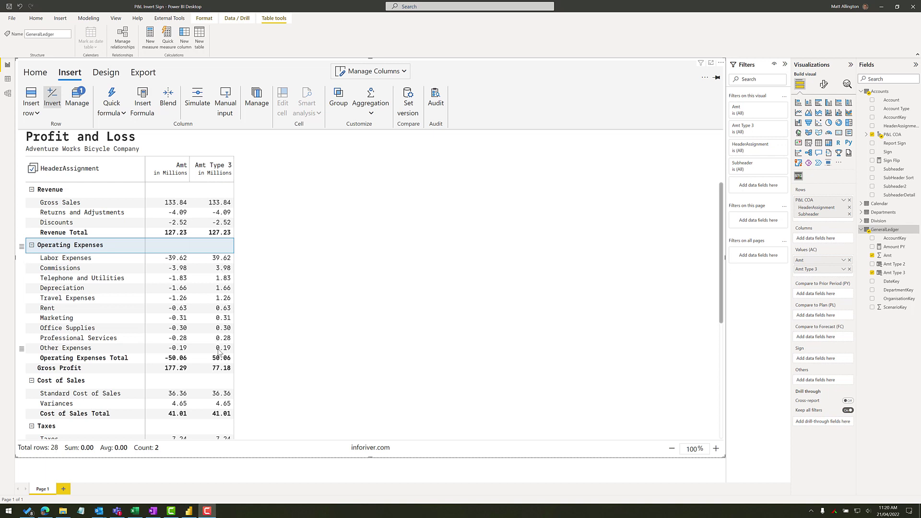
pyautogui.click(175, 261)
pyautogui.click(114, 252)
# Disable the Operating Expenses inversion and remove Amt Type 3 from the values.
pyautogui.click(52, 98)
pyautogui.click(507, 282)
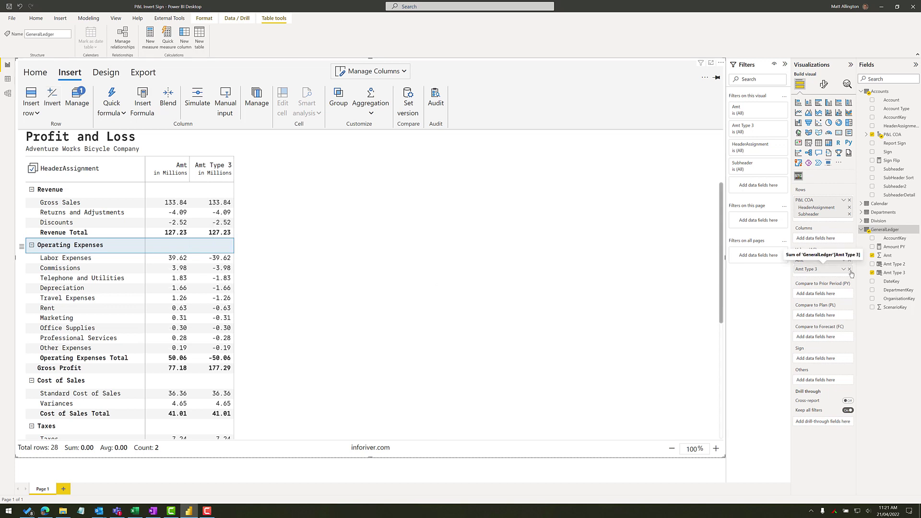
pyautogui.click(849, 269)
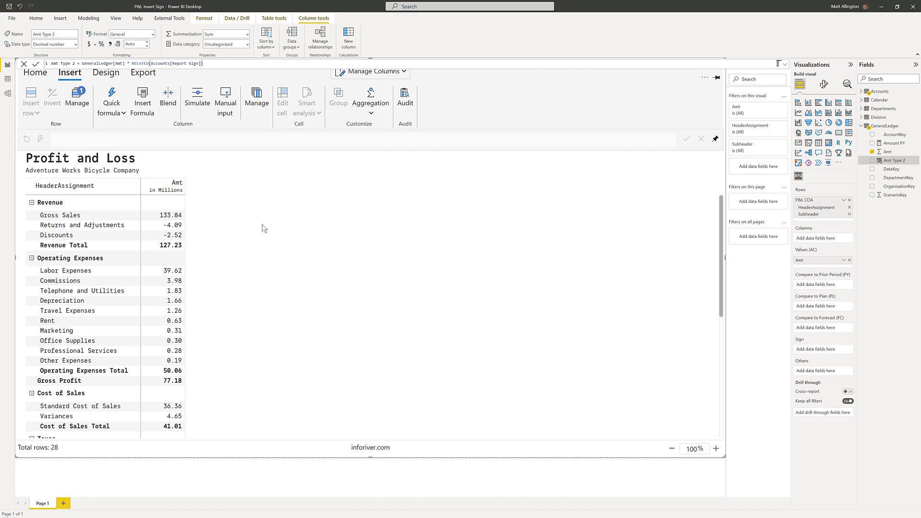
# Revert the Returns and Adjustments and Discounts sign flip back to positive values.
pyautogui.click(116, 226)
pyautogui.keyDown('shift'); pyautogui.click(107, 237); pyautogui.keyUp('shift')
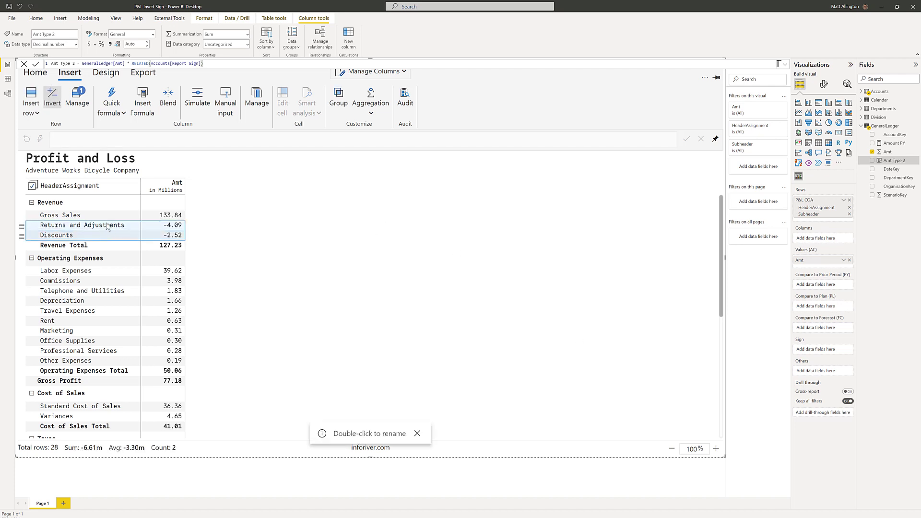
pyautogui.click(54, 98)
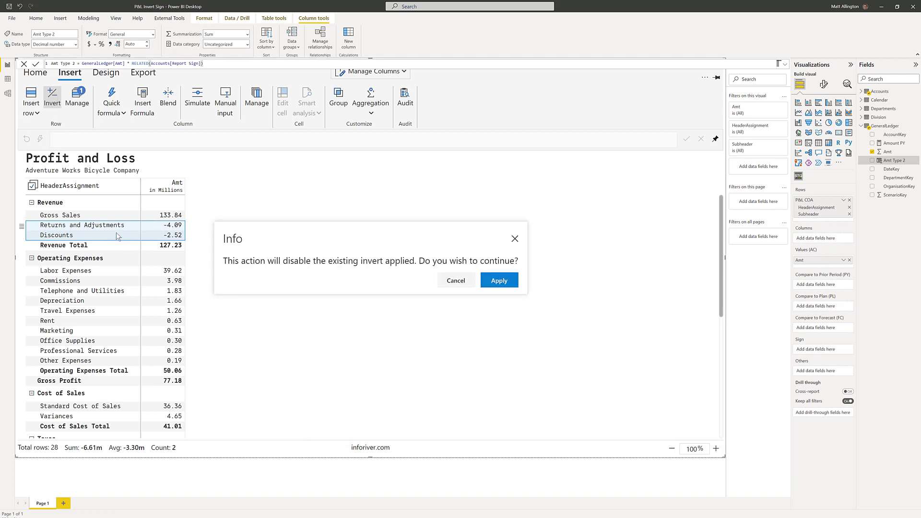
pyautogui.click(497, 283)
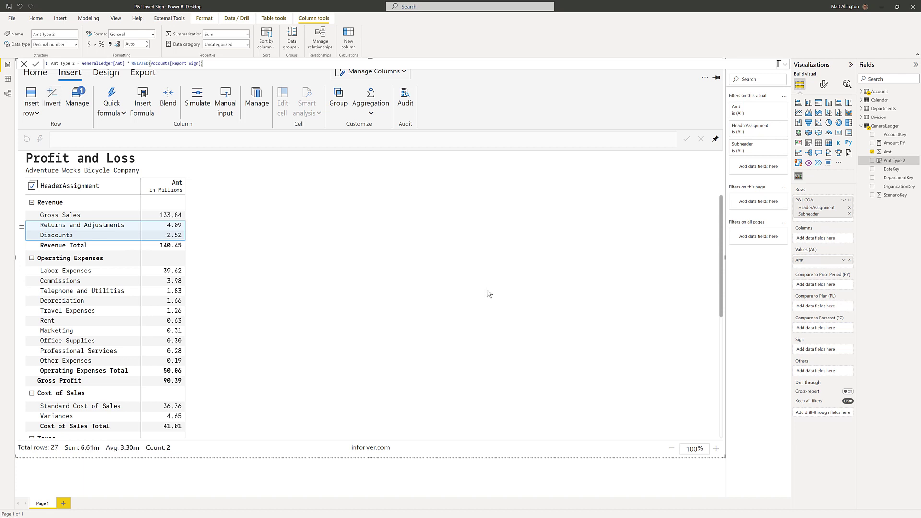
pyautogui.click(487, 292)
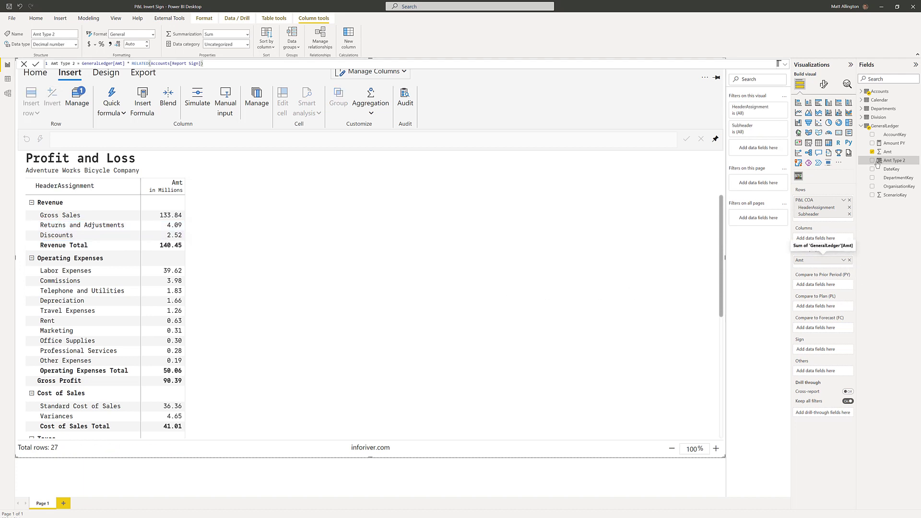
# Remove Amt from the values, then invert Discounts and Returns and Adjustments.
pyautogui.moveTo(877, 164)
pyautogui.mouseDown()
pyautogui.moveTo(845, 246)
pyautogui.moveTo(823, 260)
pyautogui.mouseUp()
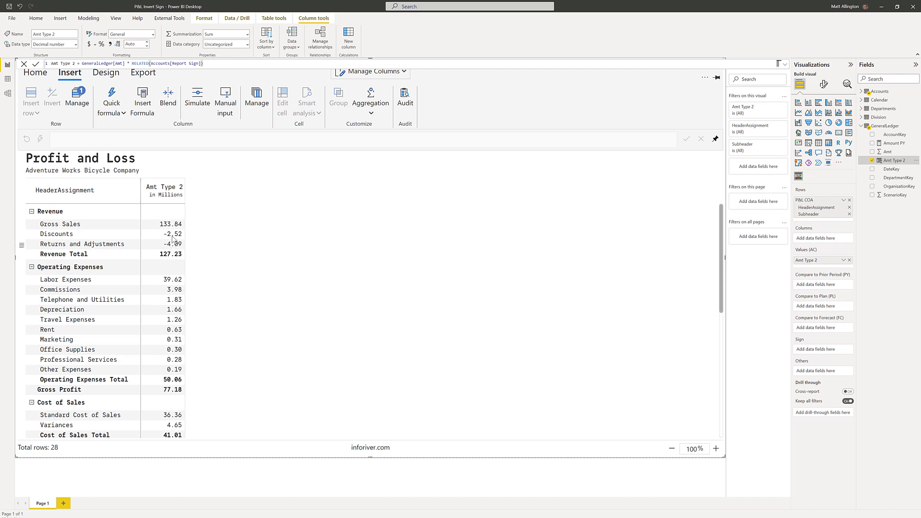
pyautogui.click(85, 238)
pyautogui.click(122, 244)
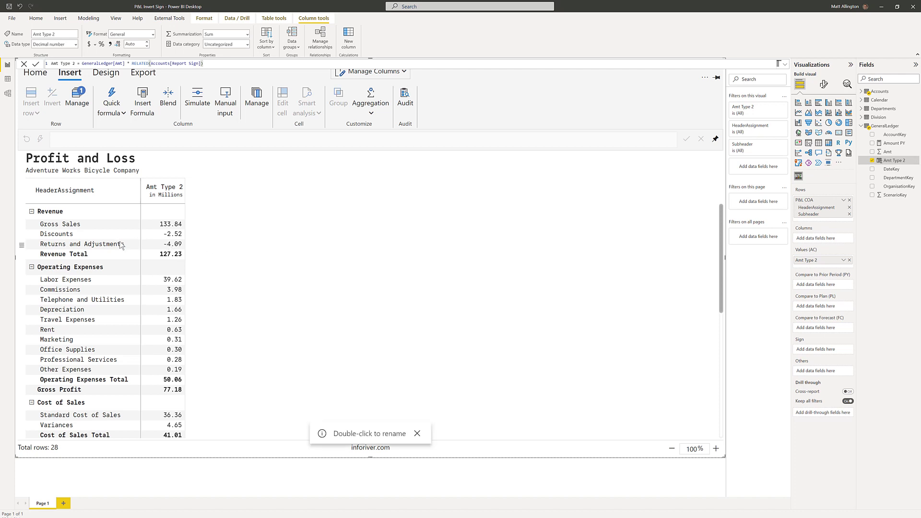
pyautogui.click(121, 244)
pyautogui.keyDown('shift'); pyautogui.click(124, 234); pyautogui.keyUp('shift')
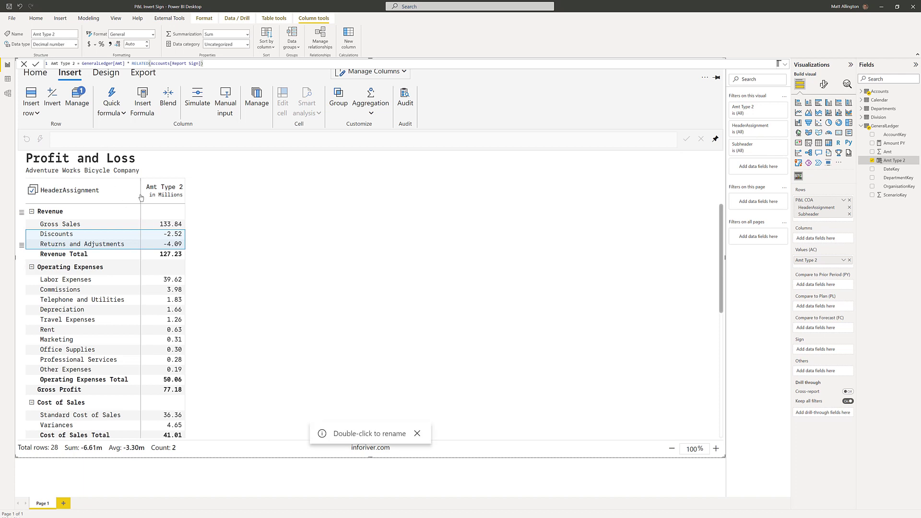
pyautogui.click(53, 98)
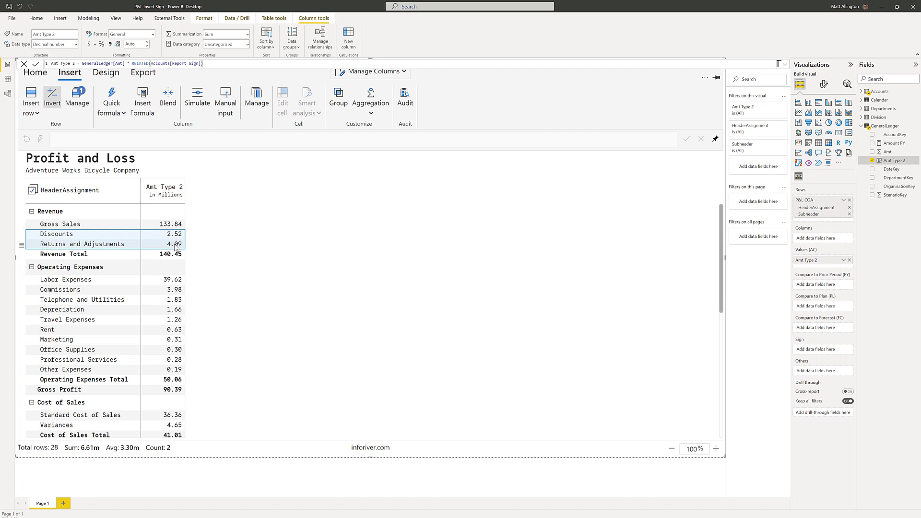
# Turn off Influence total under Sign so Revenue Total reads 127.23 and Gross Profit 77.18.
pyautogui.click(36, 74)
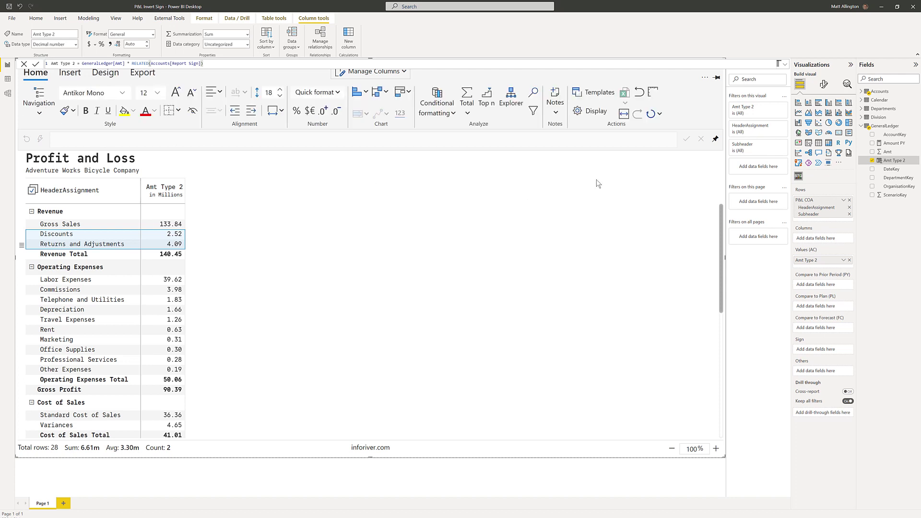
pyautogui.click(579, 112)
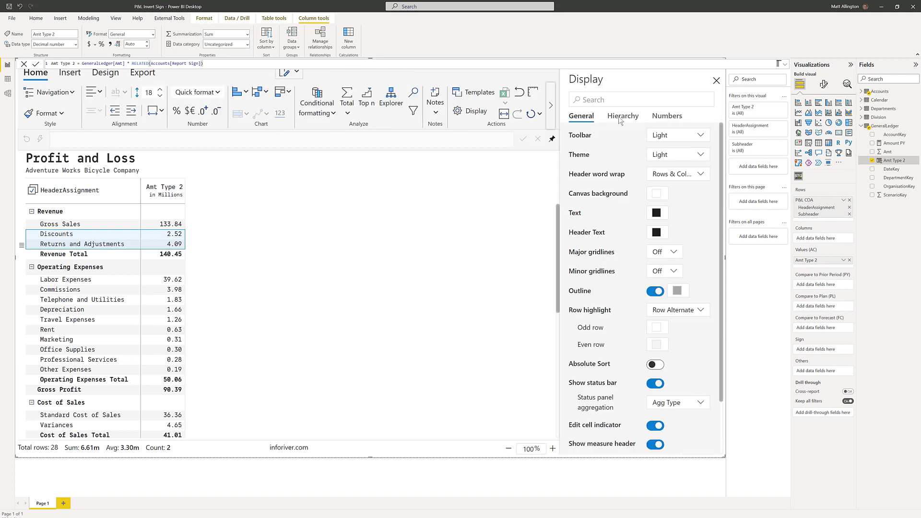
pyautogui.click(667, 117)
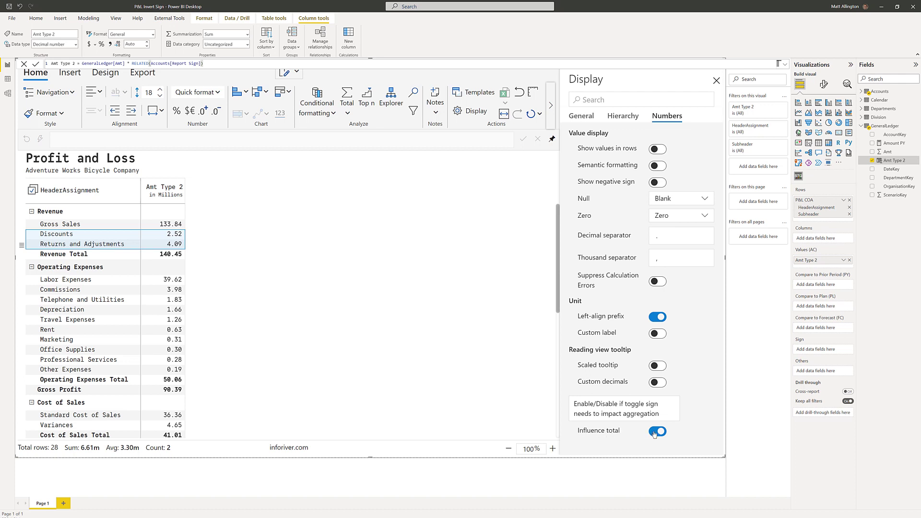
pyautogui.click(654, 432)
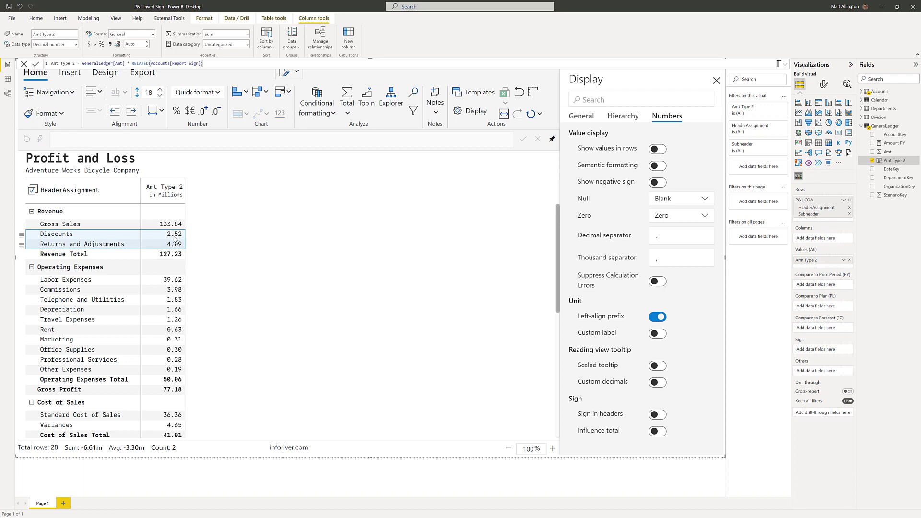
pyautogui.click(206, 231)
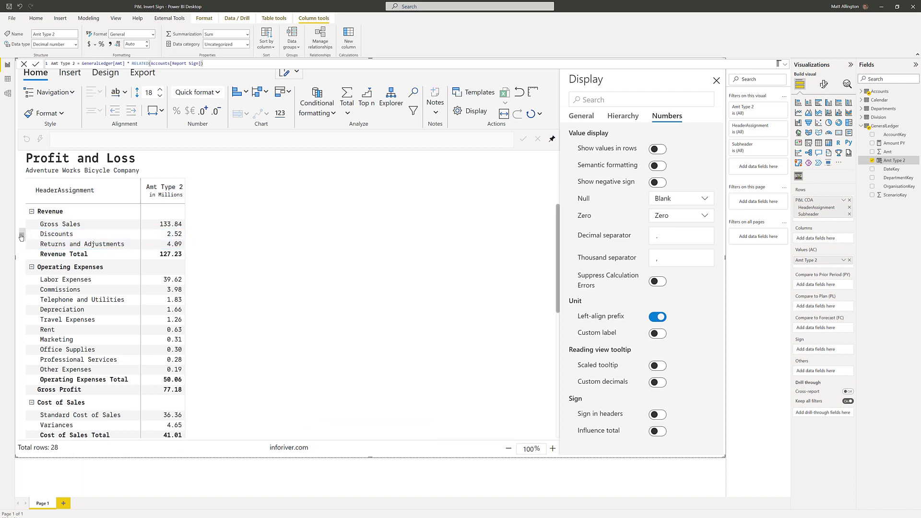
# Insert a static row titled 'Less' above Discounts and indent Discounts and Returns under it.
pyautogui.click(21, 236)
pyautogui.moveTo(51, 279)
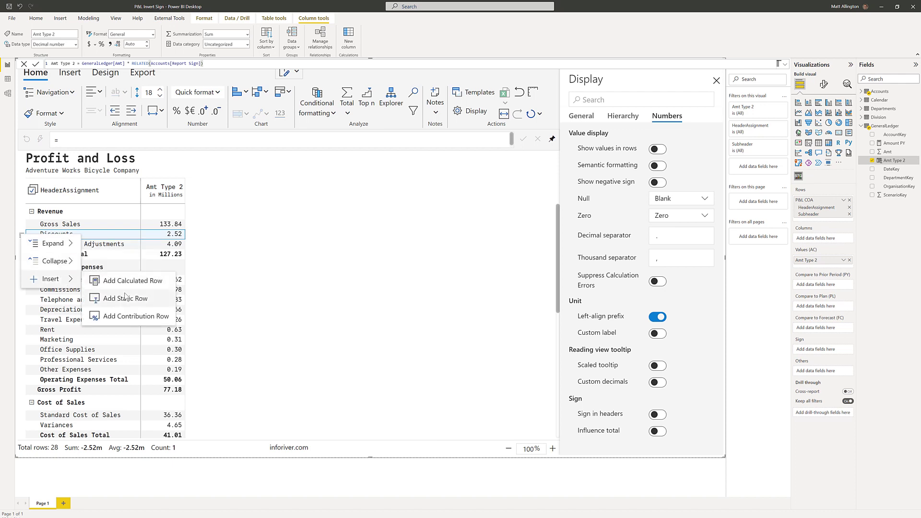
pyautogui.click(127, 300)
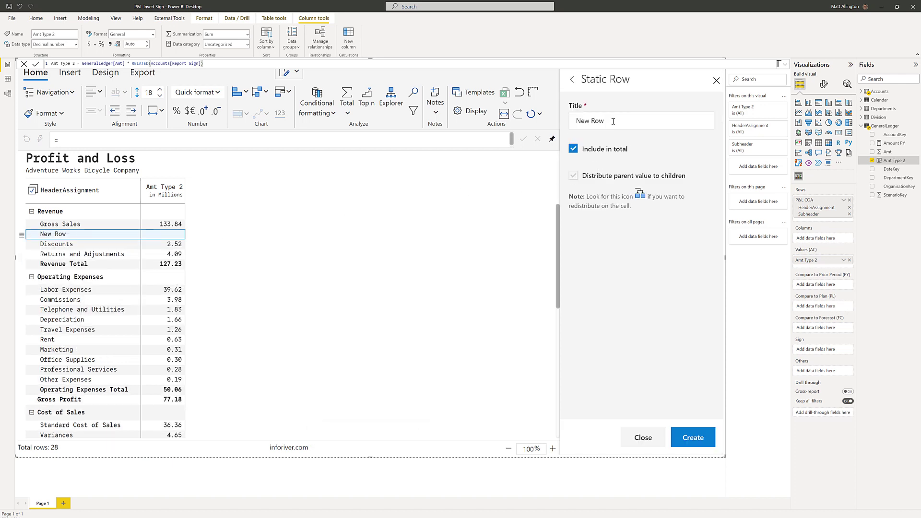
pyautogui.write('Less')
pyautogui.click(688, 438)
pyautogui.moveTo(72, 244); pyautogui.dragTo(85, 258)
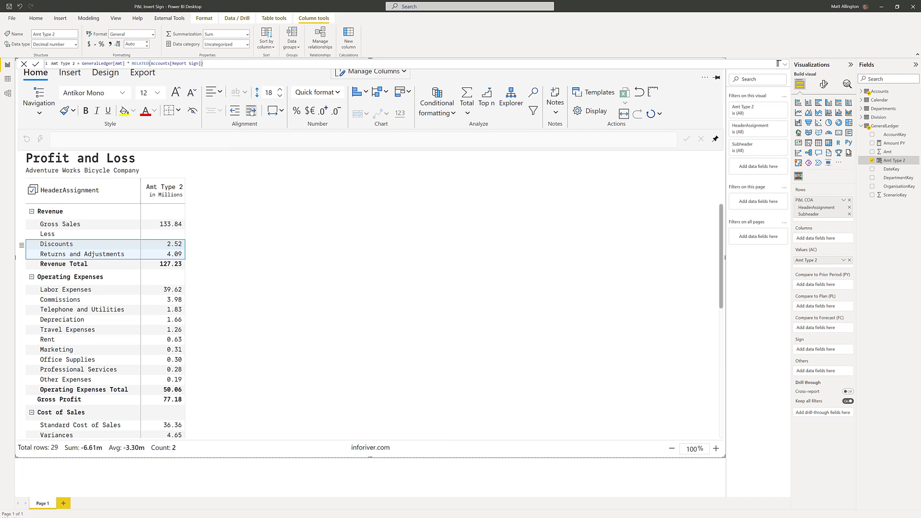
pyautogui.click(251, 110)
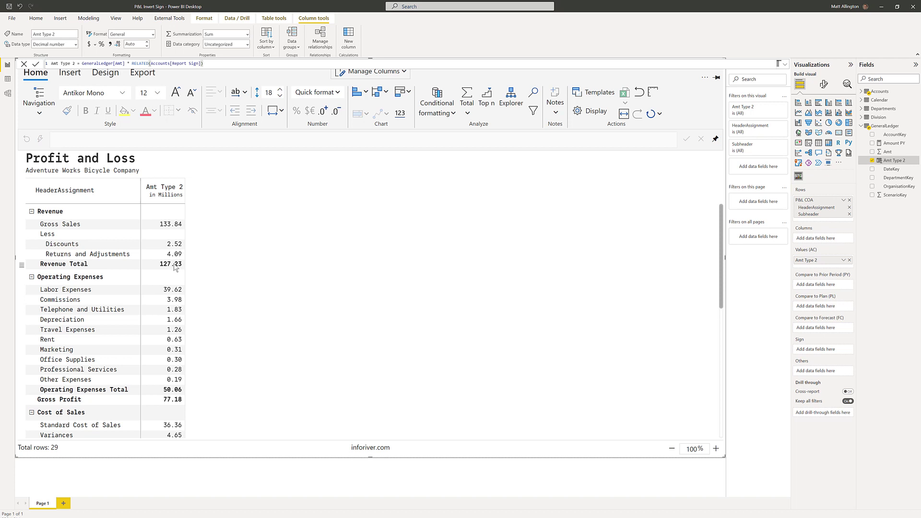
# Delete the Less row and select the Discounts row.
pyautogui.click(22, 235)
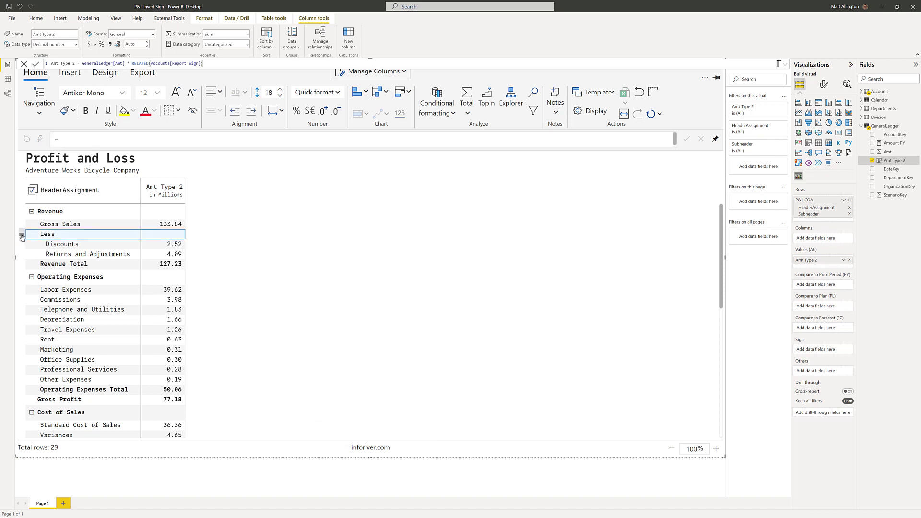
pyautogui.click(50, 297)
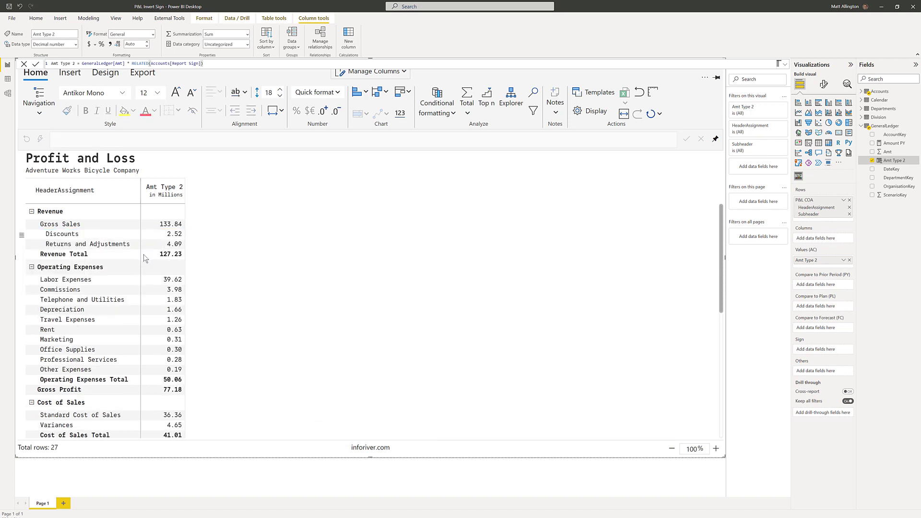
pyautogui.click(169, 236)
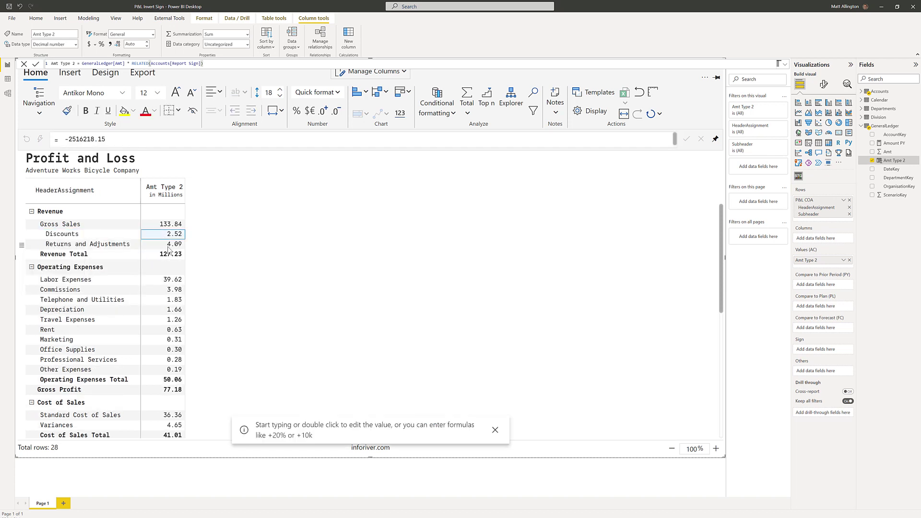
pyautogui.click(104, 236)
# Disable the sign inversion on Discounts and Returns and Adjustments, applying it in the Info dialog.
pyautogui.keyDown('shift'); pyautogui.click(105, 245); pyautogui.keyUp('shift')
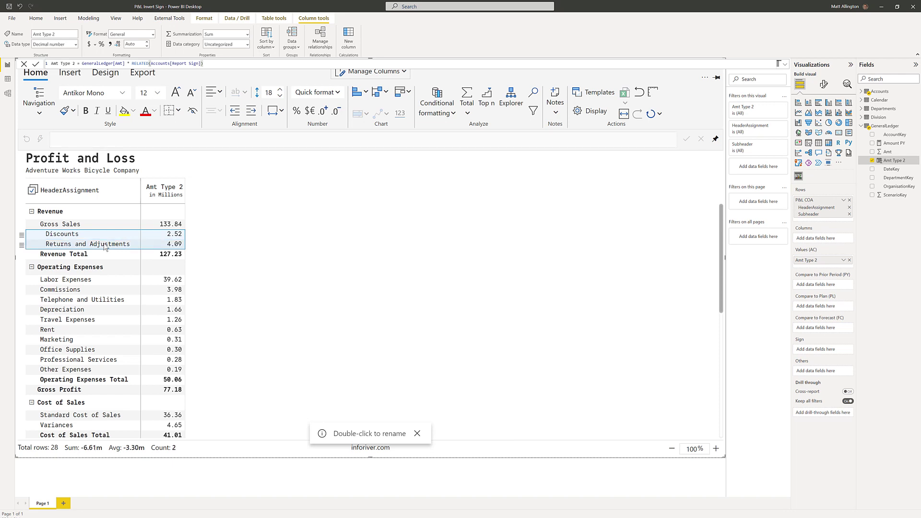
pyautogui.click(76, 75)
pyautogui.click(53, 101)
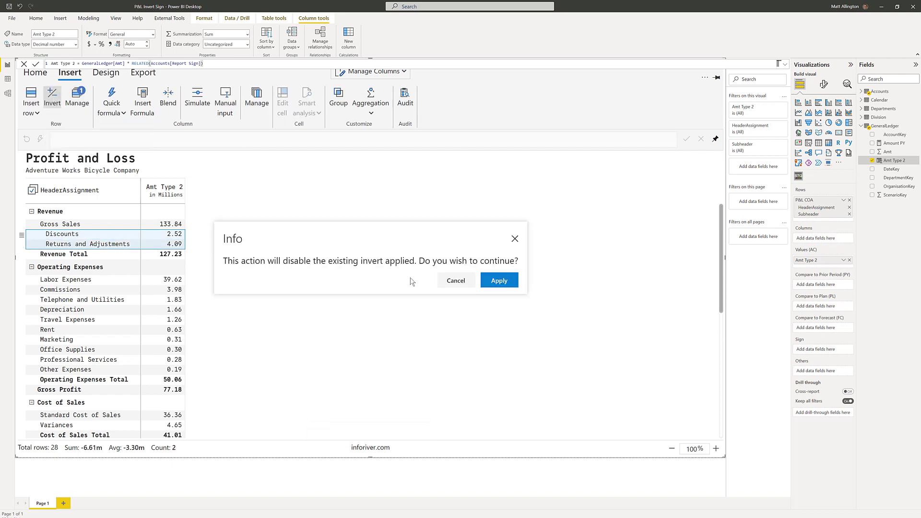
pyautogui.click(500, 282)
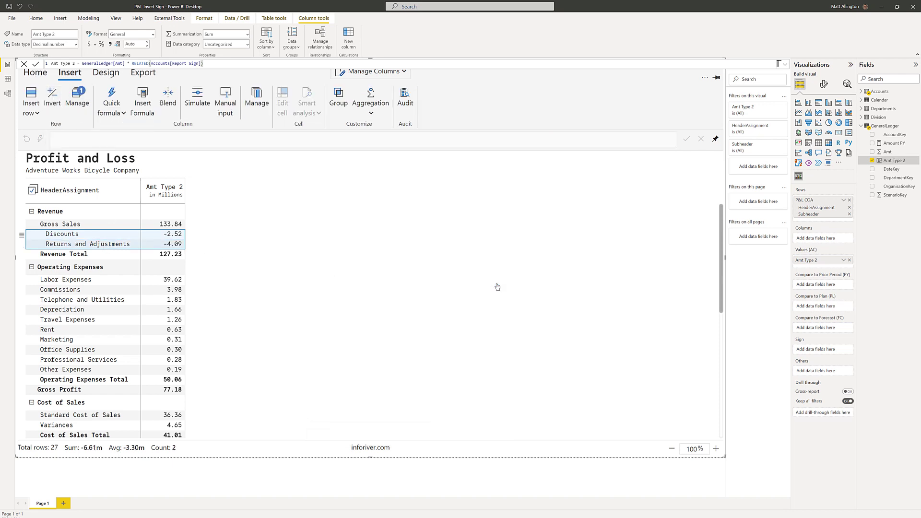
# Outdent Discounts and Returns and Adjustments back to Gross Sales' level, then reselect both rows.
pyautogui.keyDown('shift'); pyautogui.click(96, 249); pyautogui.keyUp('shift')
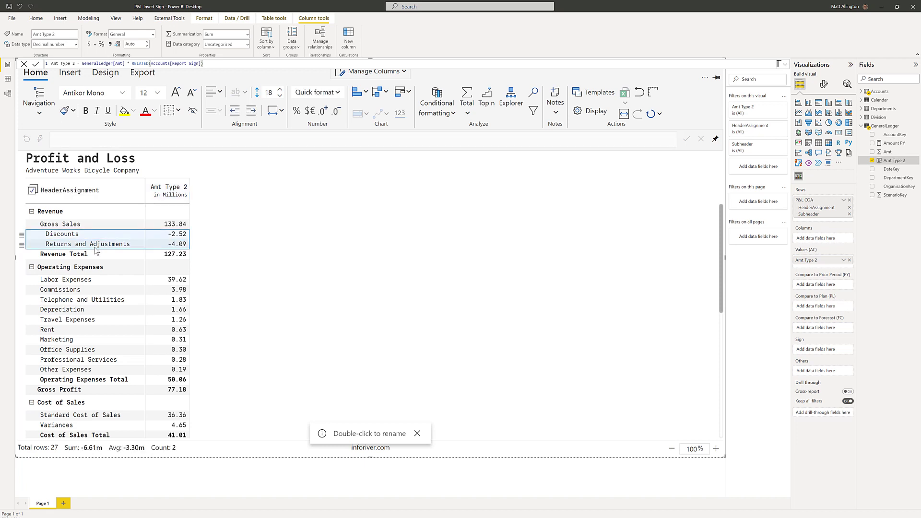
pyautogui.click(235, 112)
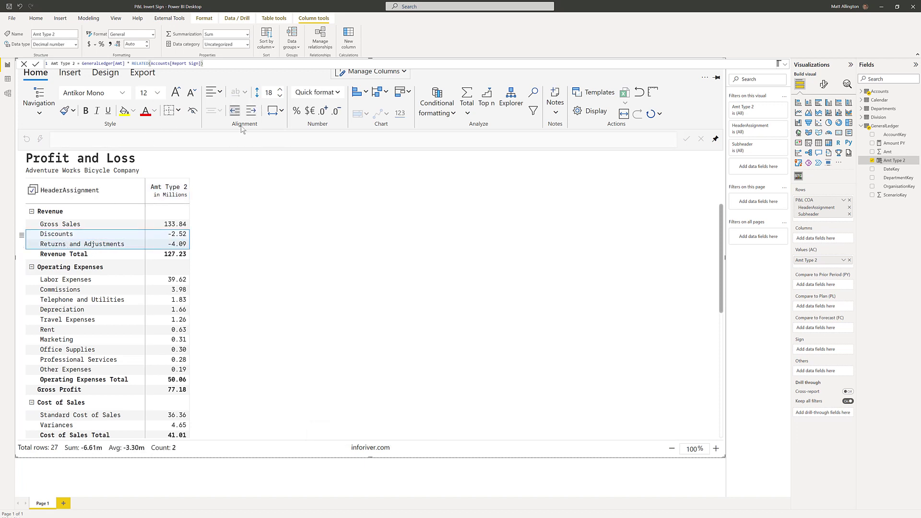
pyautogui.click(275, 242)
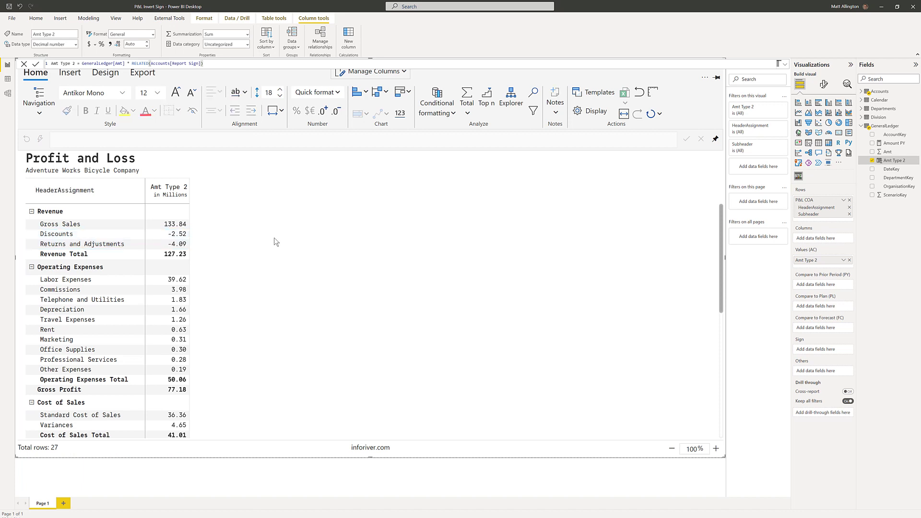
pyautogui.click(104, 236)
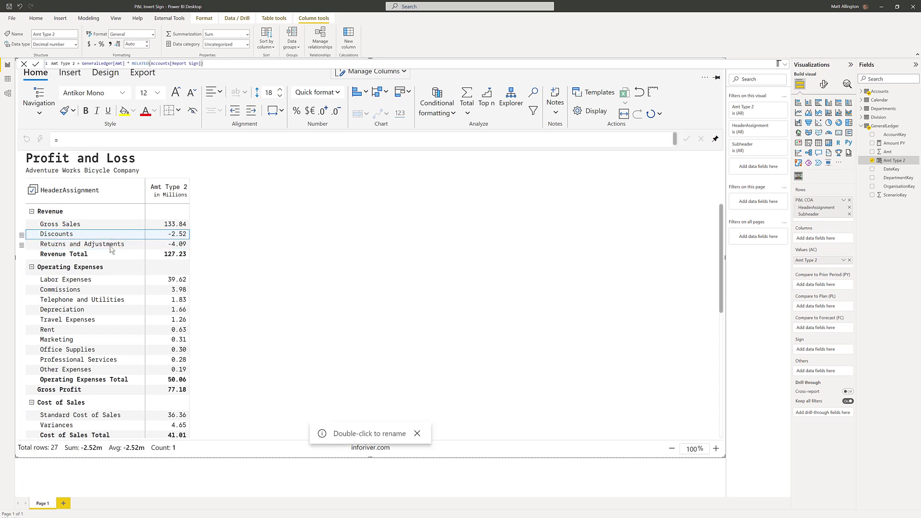
pyautogui.keyDown('shift'); pyautogui.click(111, 245); pyautogui.keyUp('shift')
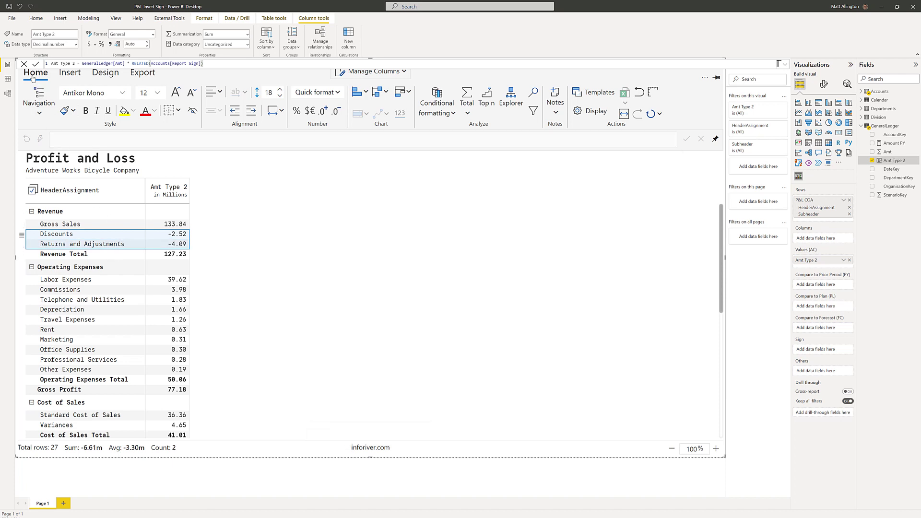
# Turn on Sign in headers in the Display Numbers settings.
pyautogui.click(592, 115)
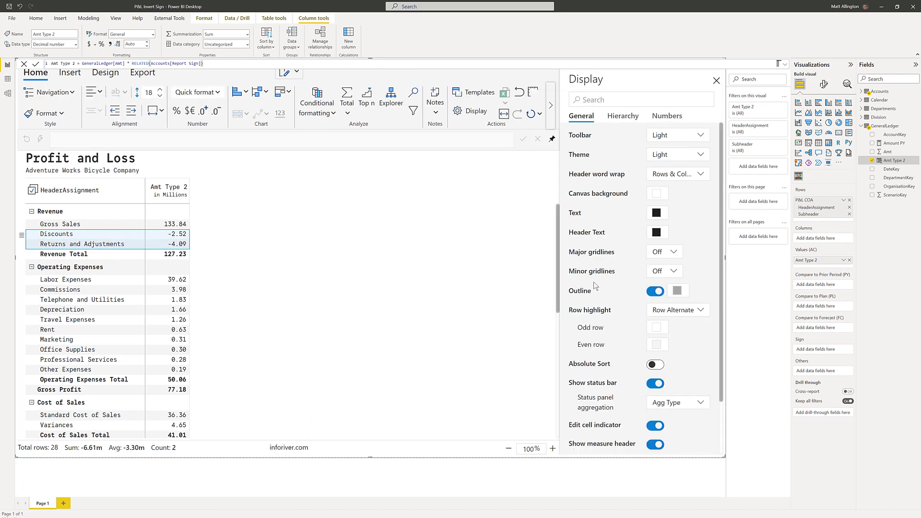
pyautogui.click(664, 119)
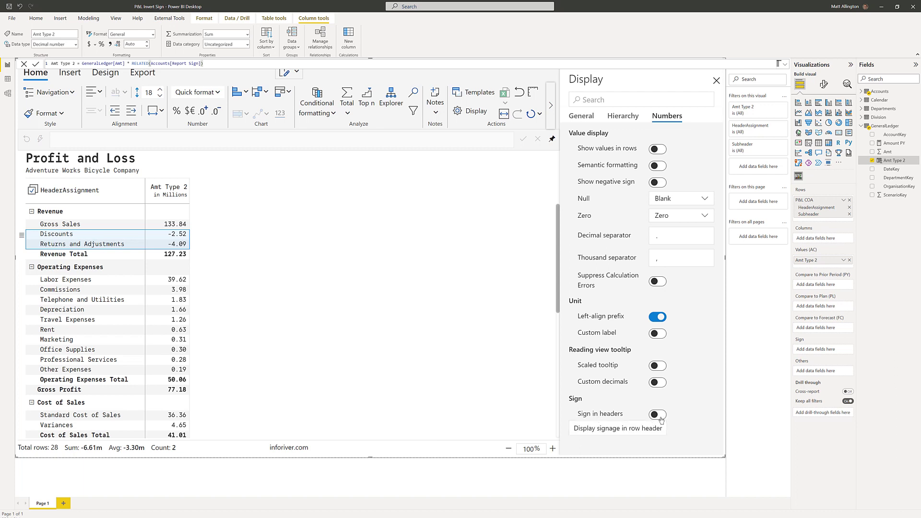
pyautogui.click(656, 415)
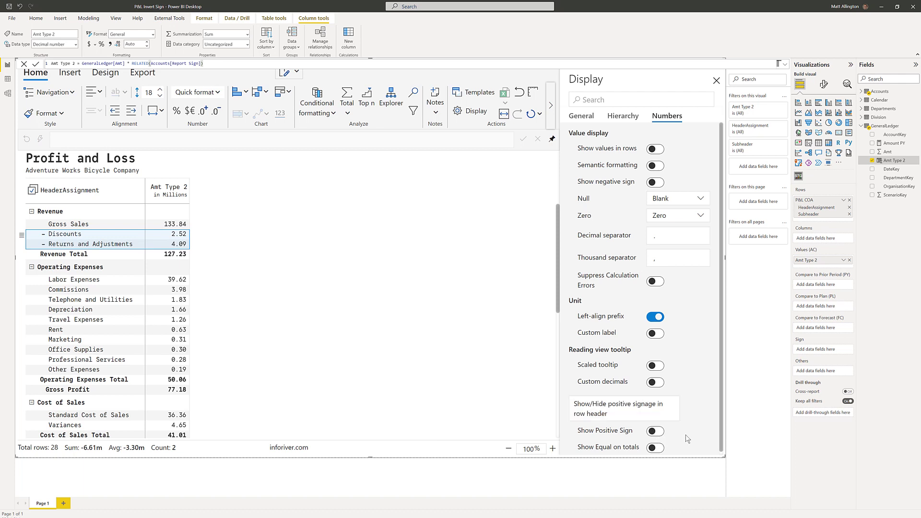
# Preview Show Positive Sign and Show Equal on totals, then switch both off.
pyautogui.click(657, 434)
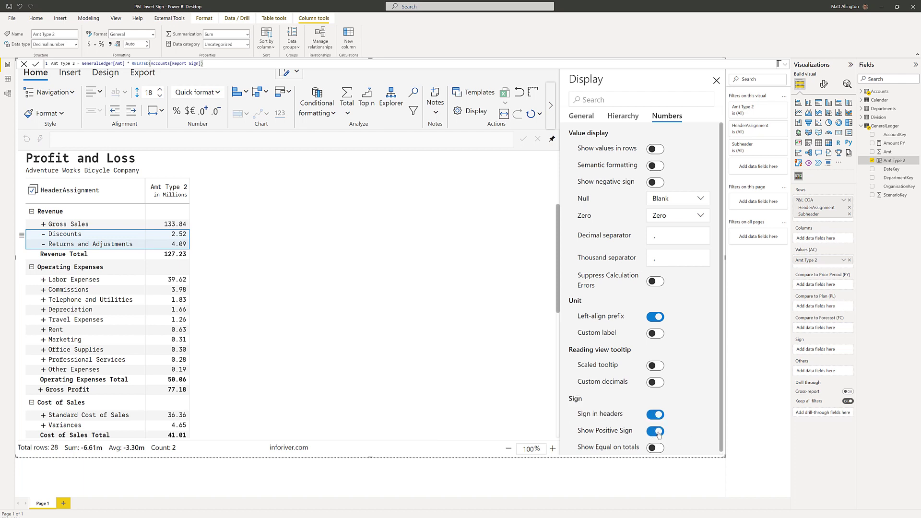
pyautogui.click(660, 435)
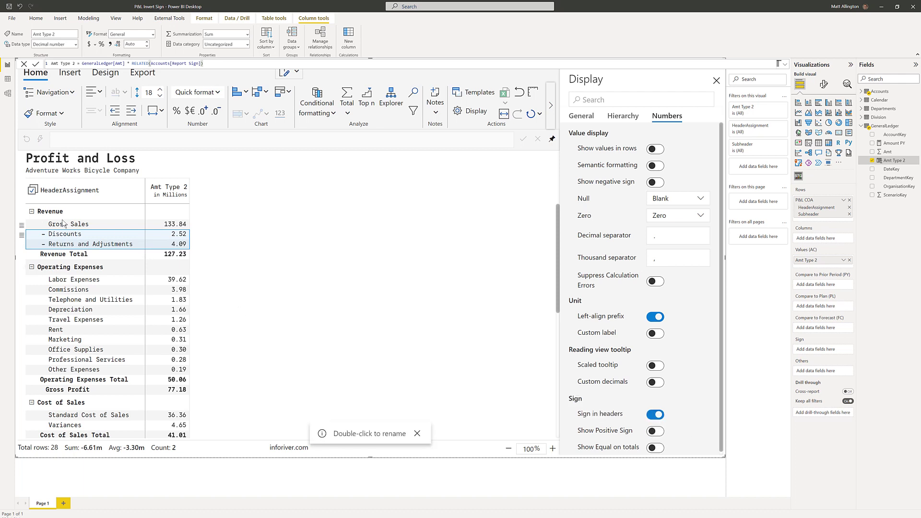
pyautogui.click(657, 432)
pyautogui.click(657, 433)
pyautogui.click(657, 447)
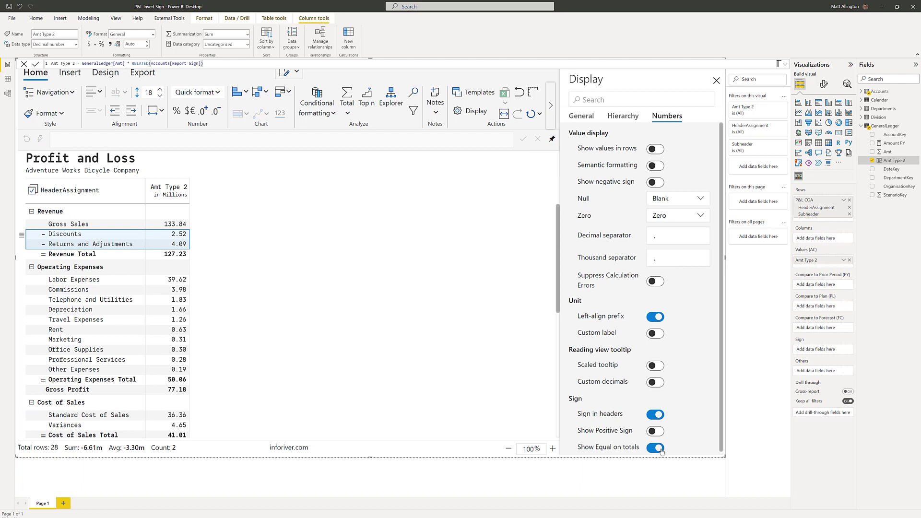
pyautogui.click(657, 448)
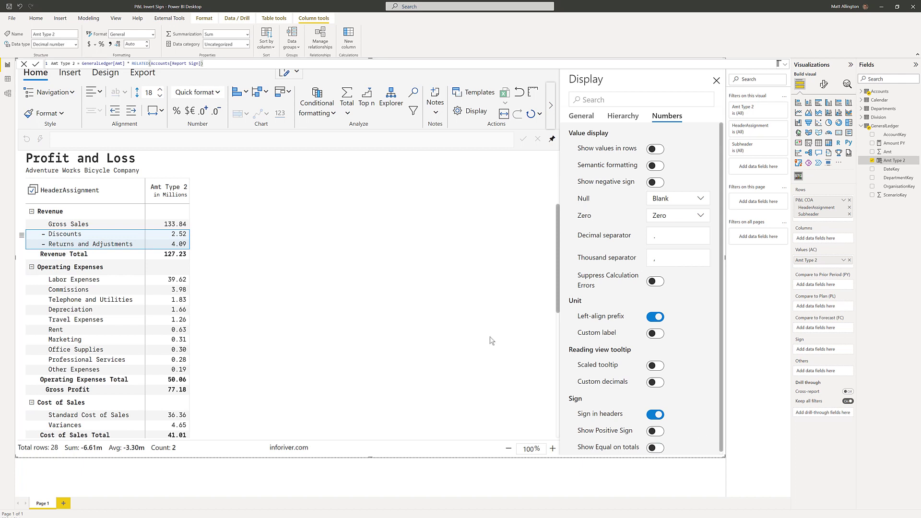
# Close the Display settings and replace Amt Type 2 with Amt as the matrix value.
pyautogui.click(715, 82)
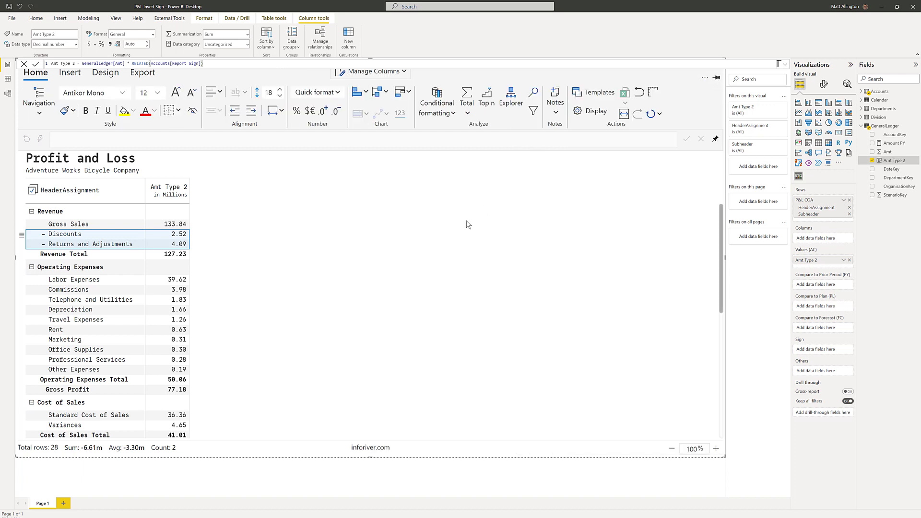
pyautogui.click(414, 271)
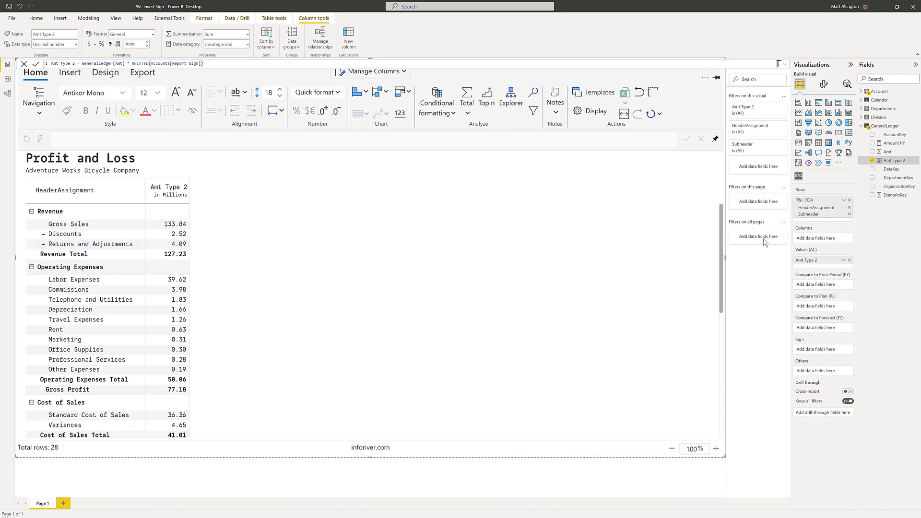
pyautogui.click(850, 261)
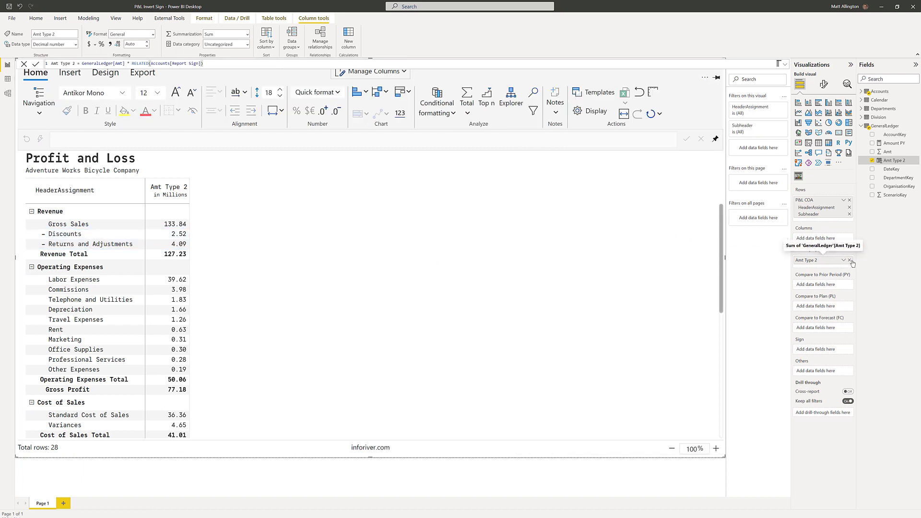
pyautogui.click(873, 152)
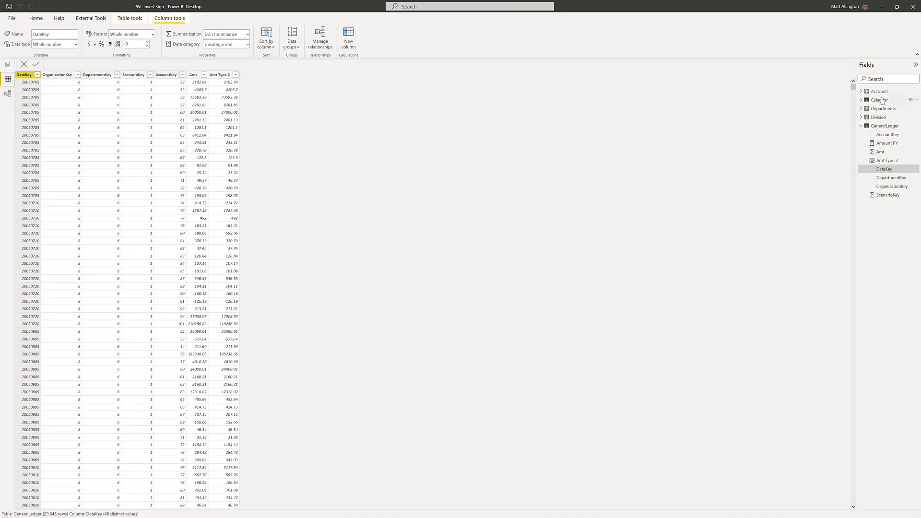
# Inspect the Report Sign column of the Accounts table, then return to the report page.
pyautogui.click(882, 95)
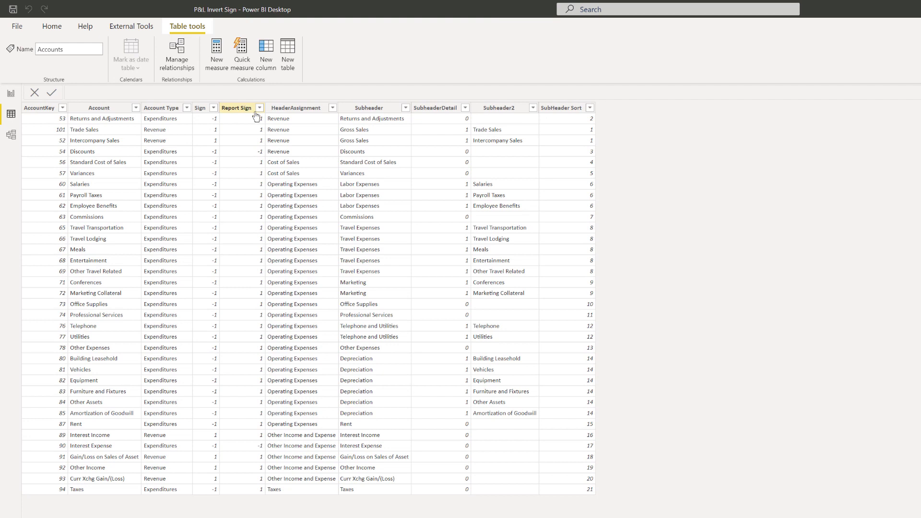
pyautogui.click(255, 111)
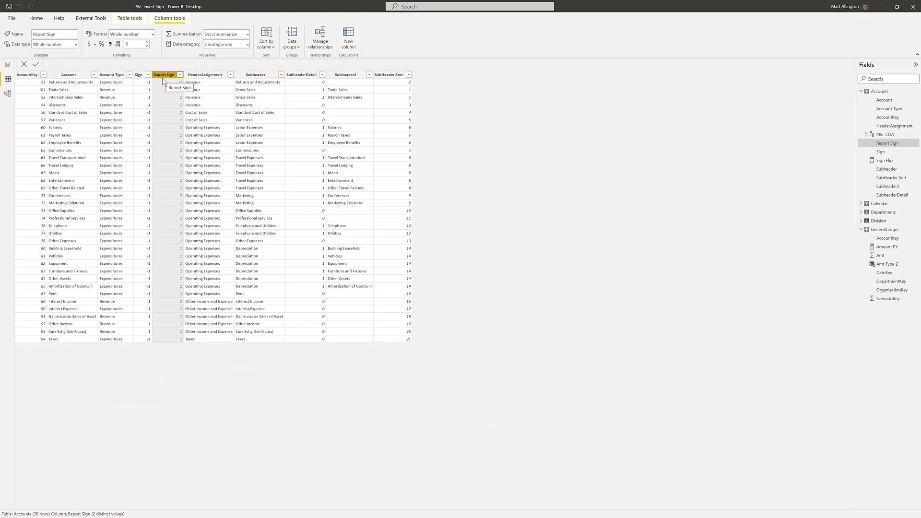
pyautogui.click(8, 66)
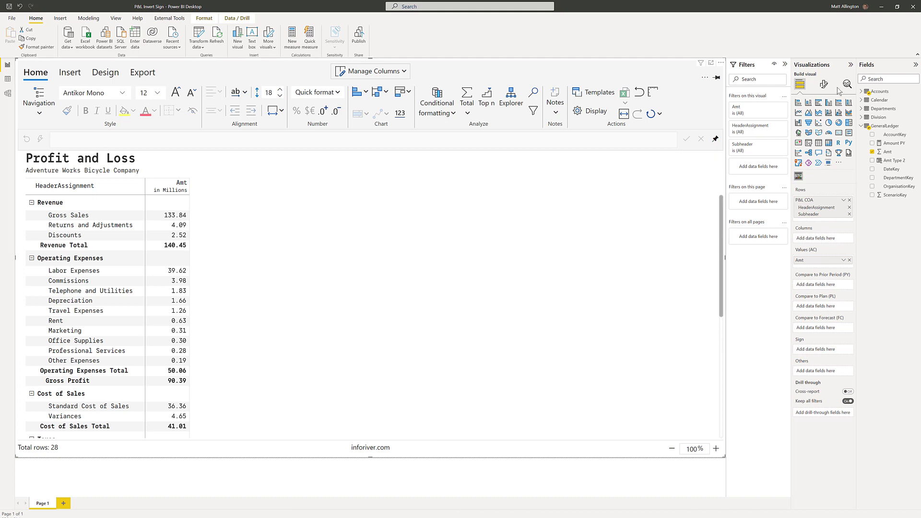
# Add Accounts' Report Sign to the Sign well with Sum aggregation.
pyautogui.click(861, 93)
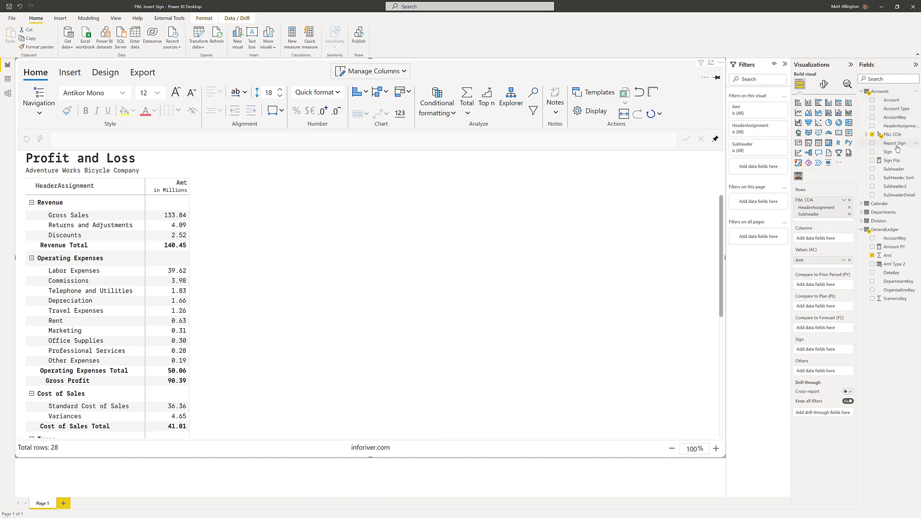
pyautogui.moveTo(897, 148)
pyautogui.mouseDown()
pyautogui.moveTo(837, 294)
pyautogui.moveTo(827, 353)
pyautogui.mouseUp()
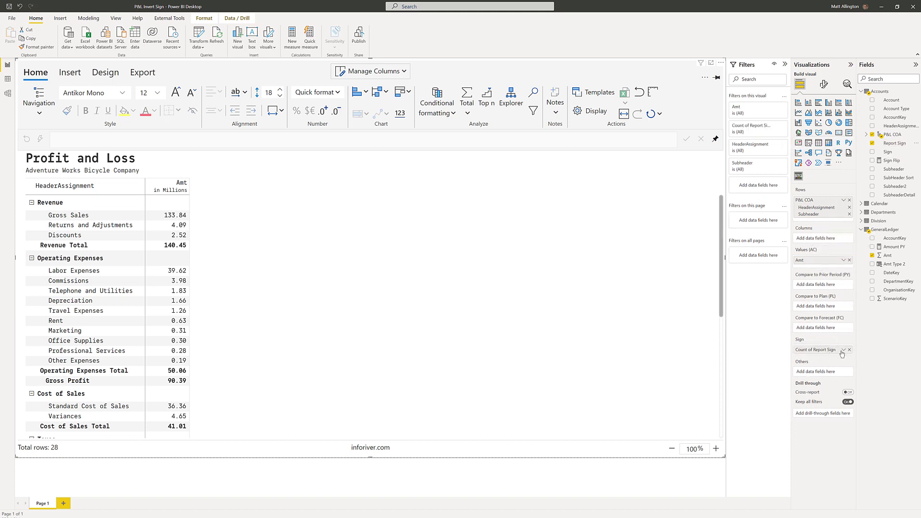
pyautogui.click(845, 351)
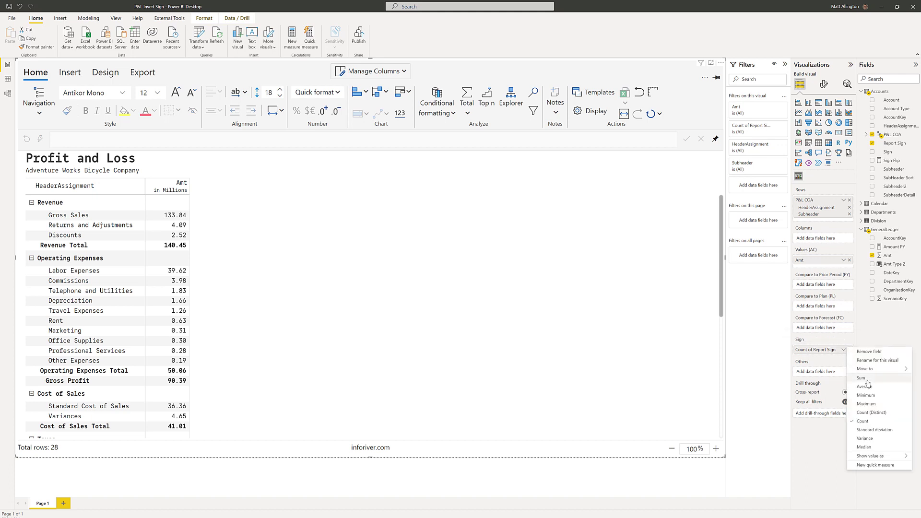
pyautogui.click(866, 383)
pyautogui.click(844, 350)
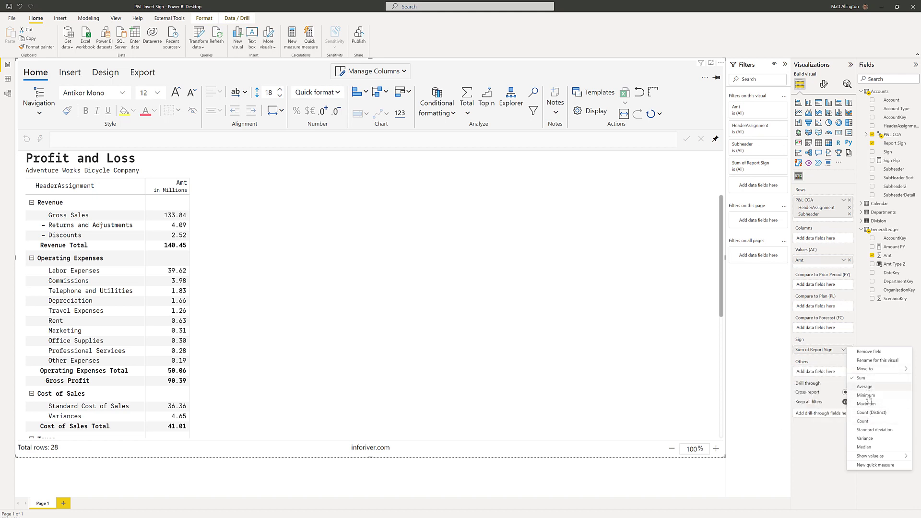
pyautogui.click(831, 367)
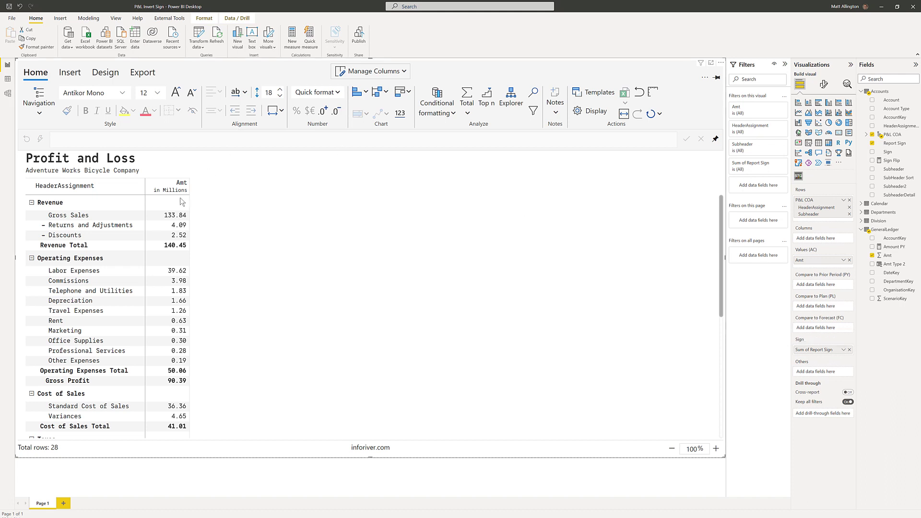
# Select the Returns and Adjustments and Discounts rows.
pyautogui.click(53, 235)
pyautogui.click(104, 228)
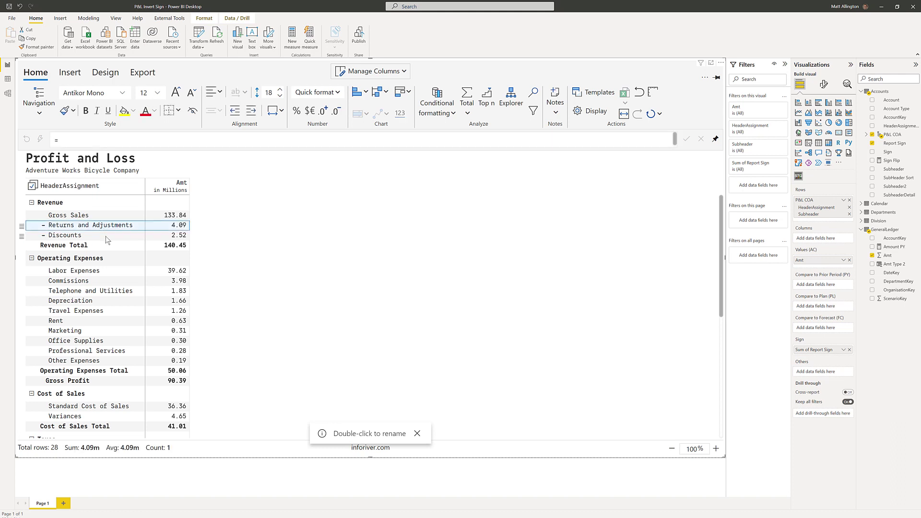
pyautogui.keyDown('shift'); pyautogui.click(105, 236); pyautogui.keyUp('shift')
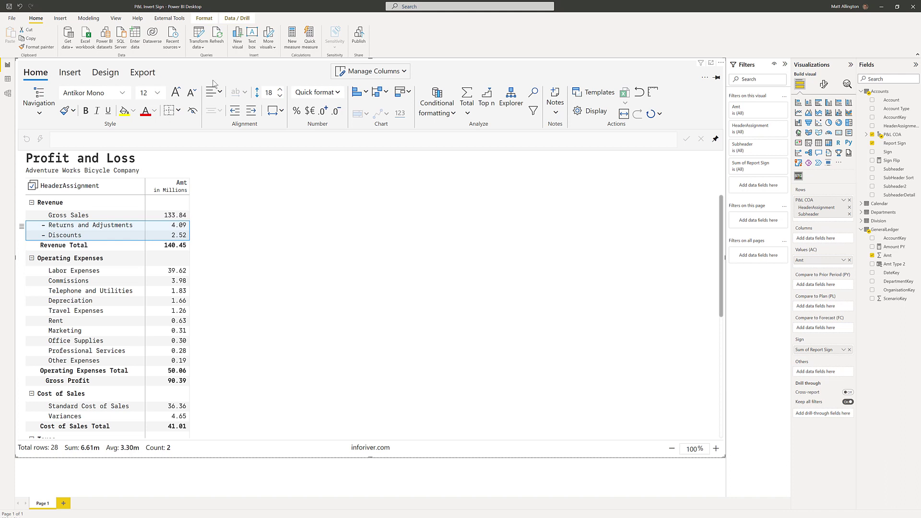
# Turn off Sign in headers so the rows show negative values.
pyautogui.click(592, 112)
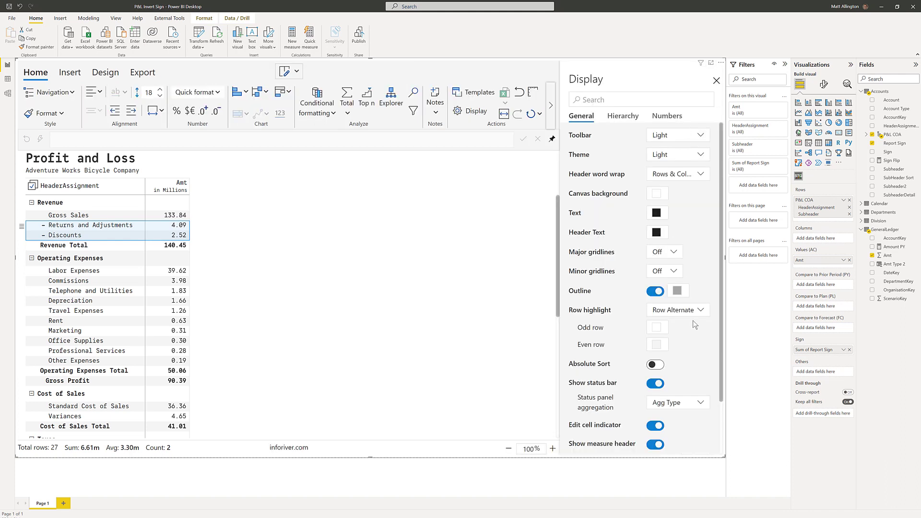
pyautogui.click(667, 116)
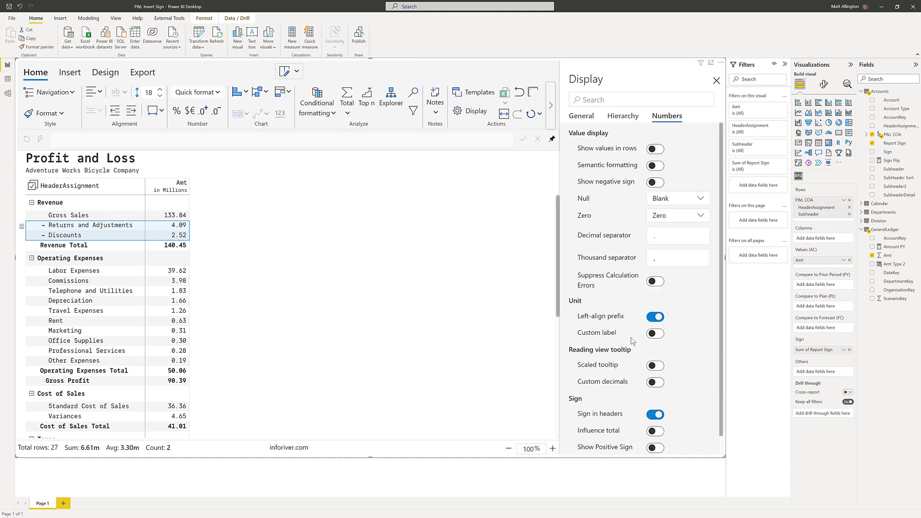
pyautogui.click(657, 414)
pyautogui.click(716, 80)
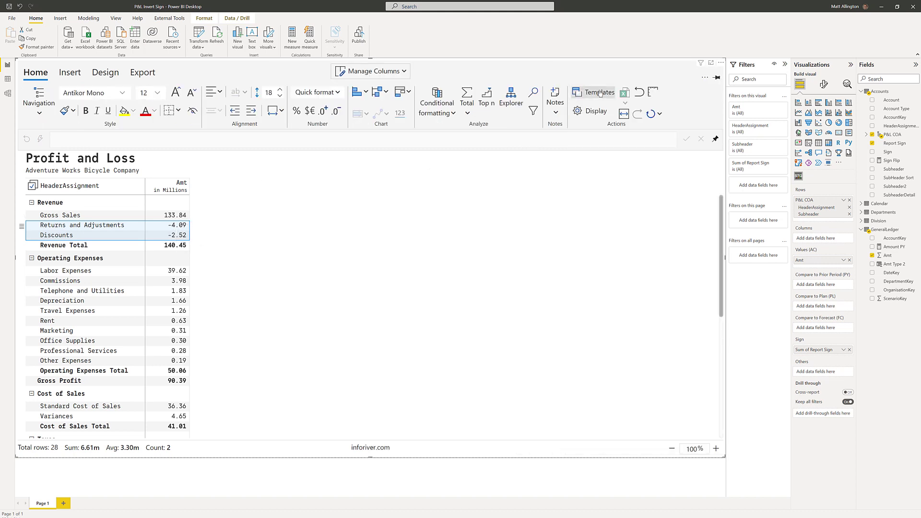
# Turn on Influence total so Revenue Total becomes 127.23 and Gross Profit 77.18.
pyautogui.click(590, 113)
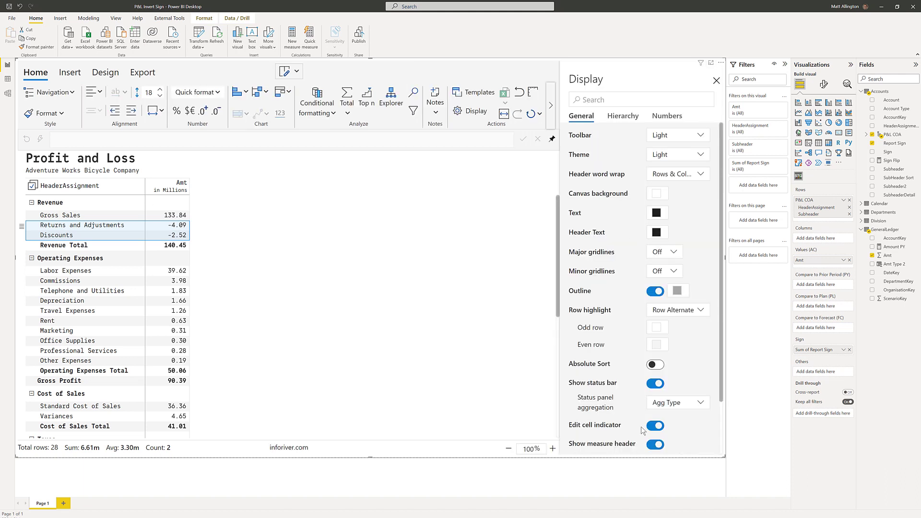
pyautogui.click(667, 116)
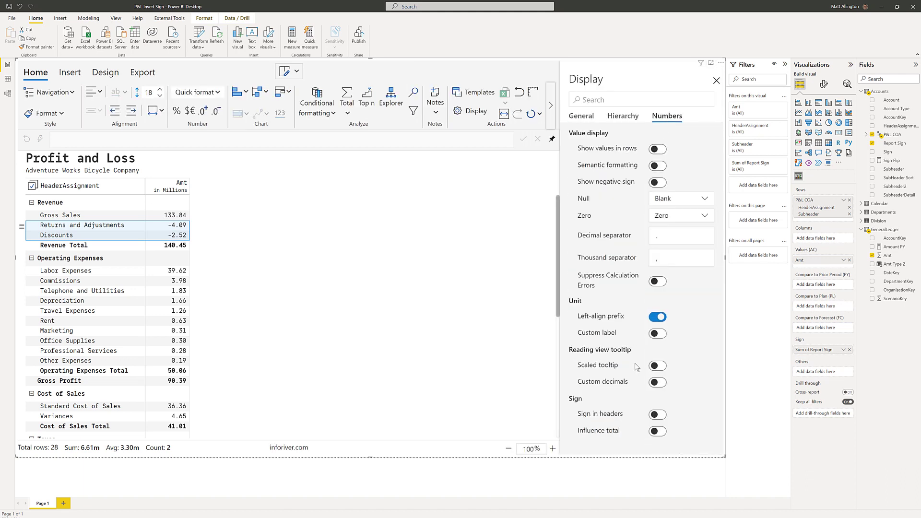
pyautogui.click(657, 431)
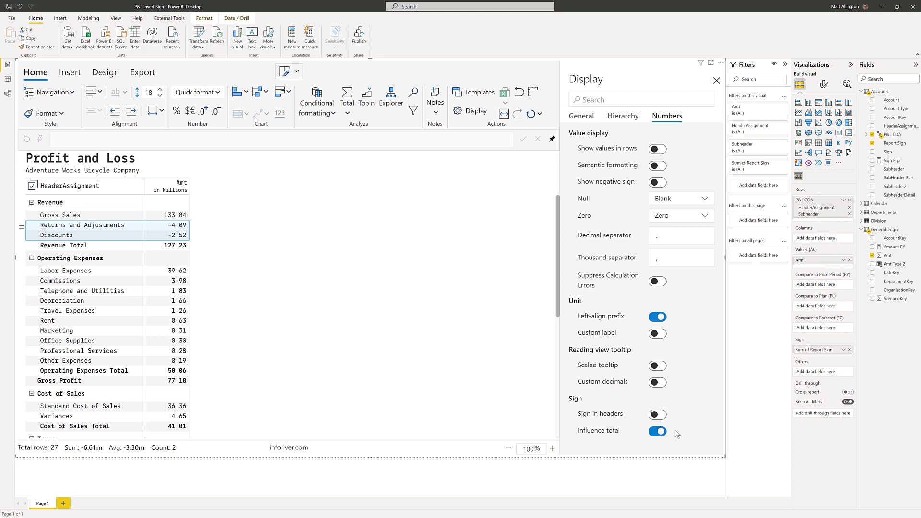
pyautogui.click(446, 311)
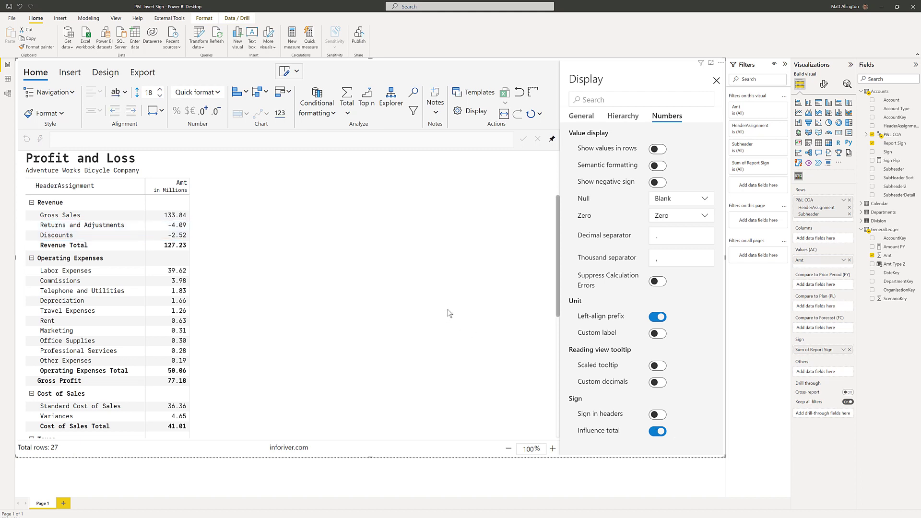